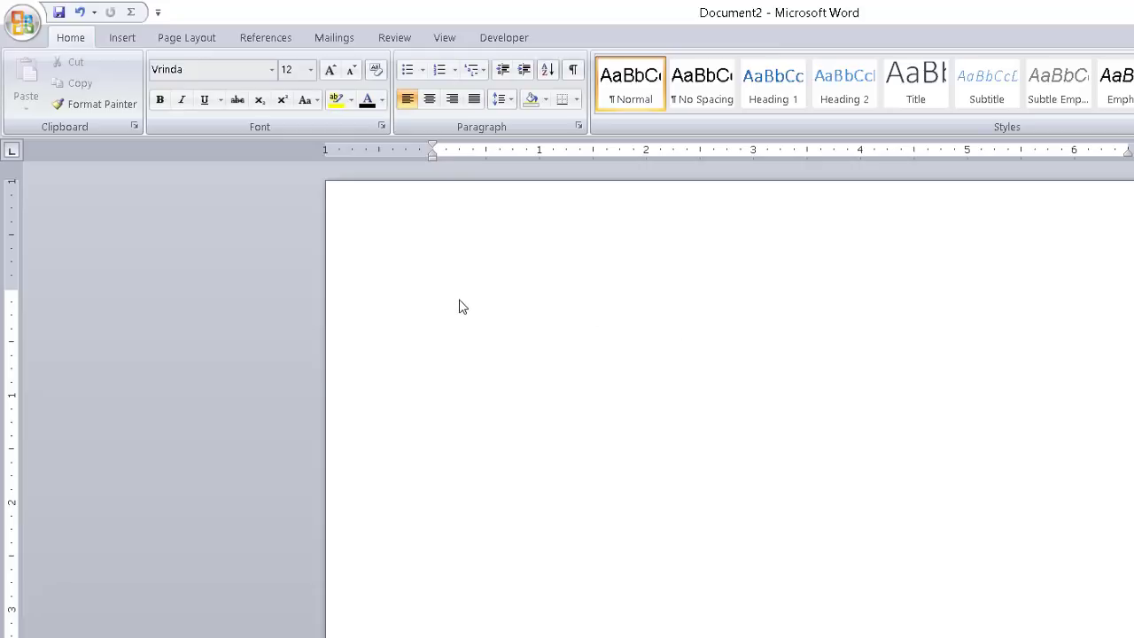
# Undo the last change and type 'Welcome to' on the blank page
pyautogui.hotkey('ctrl', 'z')
pyautogui.write('Welcome to')
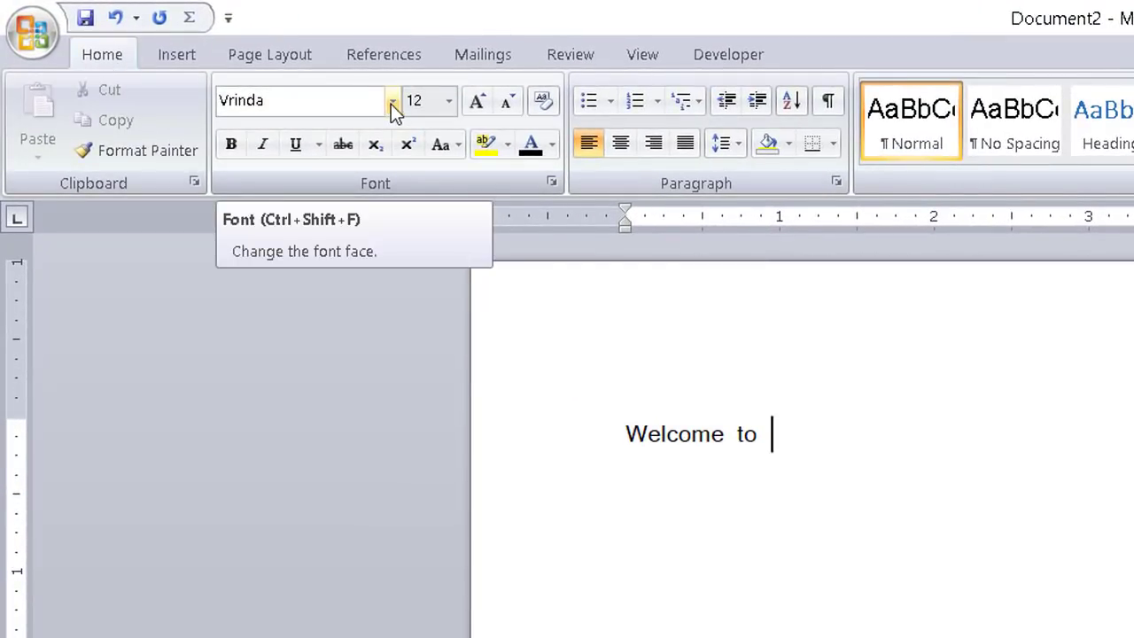
# Set the font to SutonnyEMJ and type the Bangla words তানভরি একাডেমী
pyautogui.click(391, 104)
pyautogui.scroll(-15, 390, 151)
pyautogui.scroll(3, 390, 257)
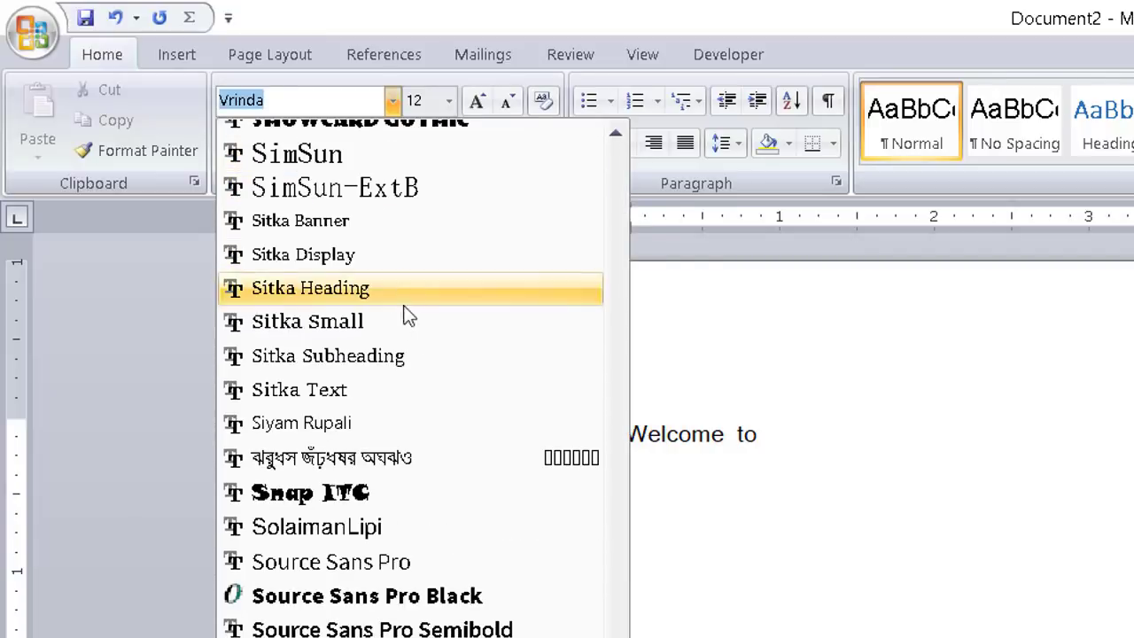
pyautogui.scroll(-2, 406, 362)
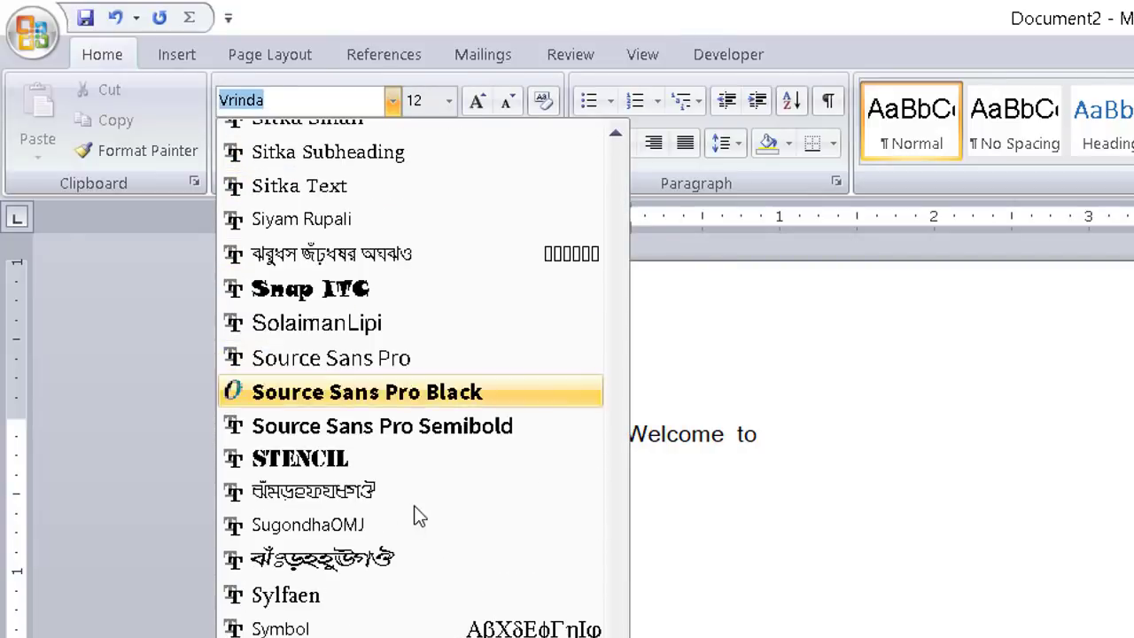
pyautogui.click(380, 558)
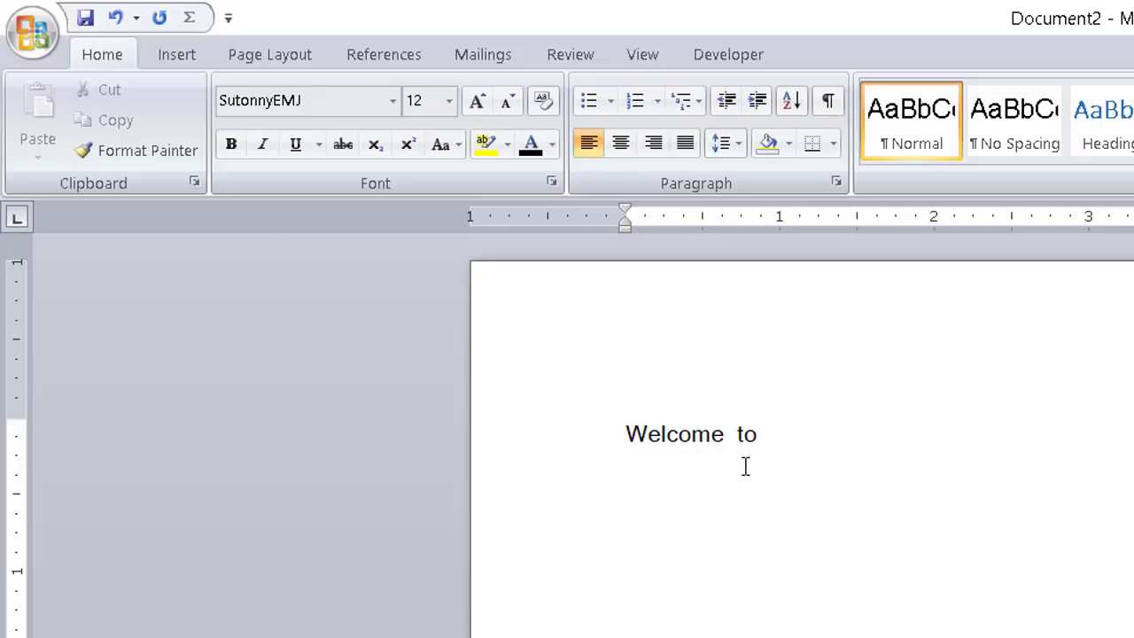
pyautogui.write('তা')
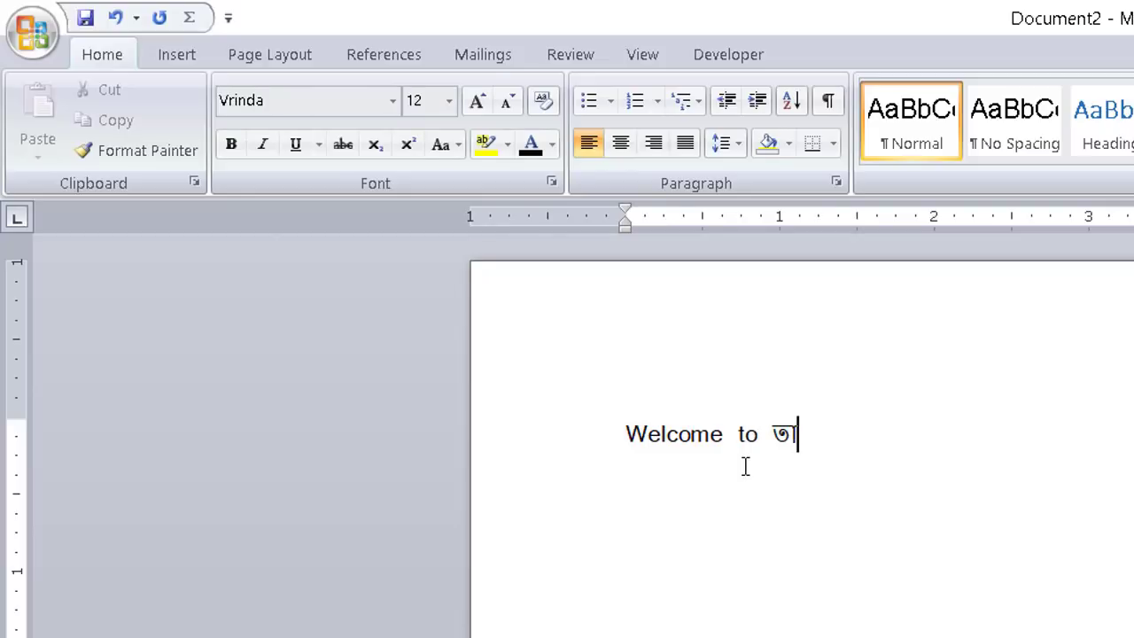
pyautogui.write('নভরি ')
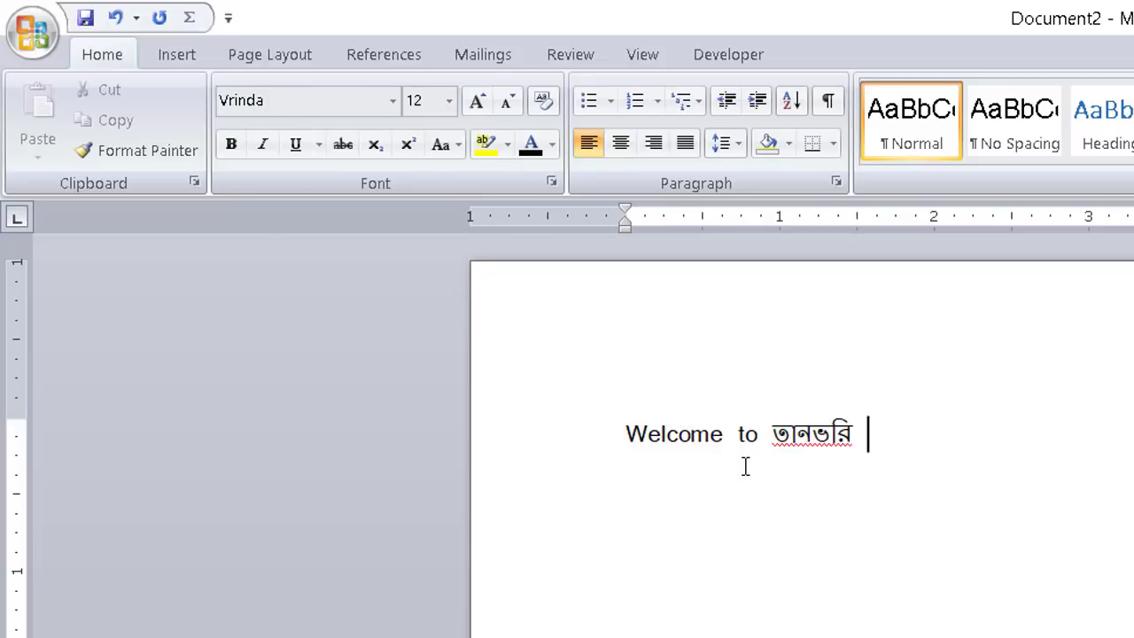
pyautogui.write('একাডেমী')
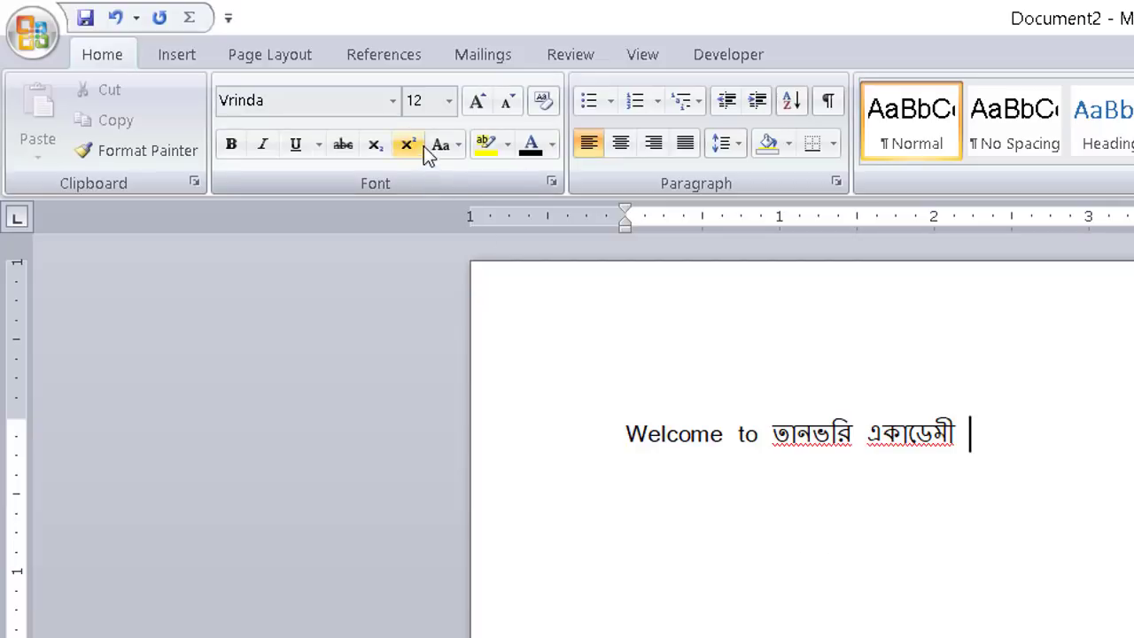
# Type 'tanvire' in Calibri, then select and delete the whole test line
pyautogui.click(393, 104)
pyautogui.scroll(7, 461, 266)
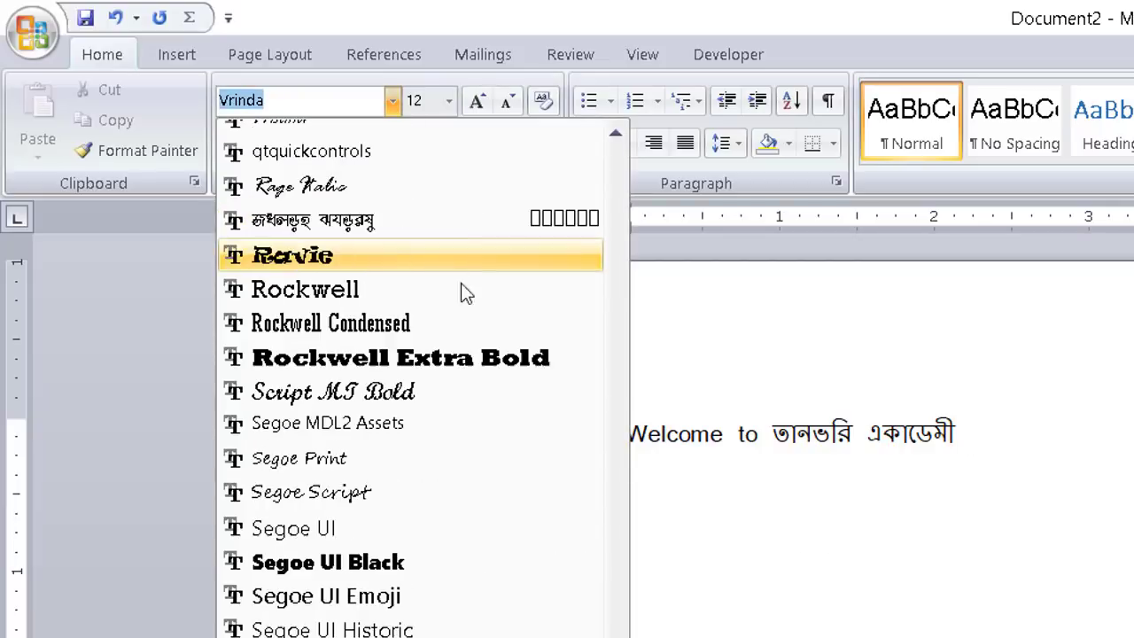
pyautogui.moveTo(623, 373); pyautogui.dragTo(624, 145)
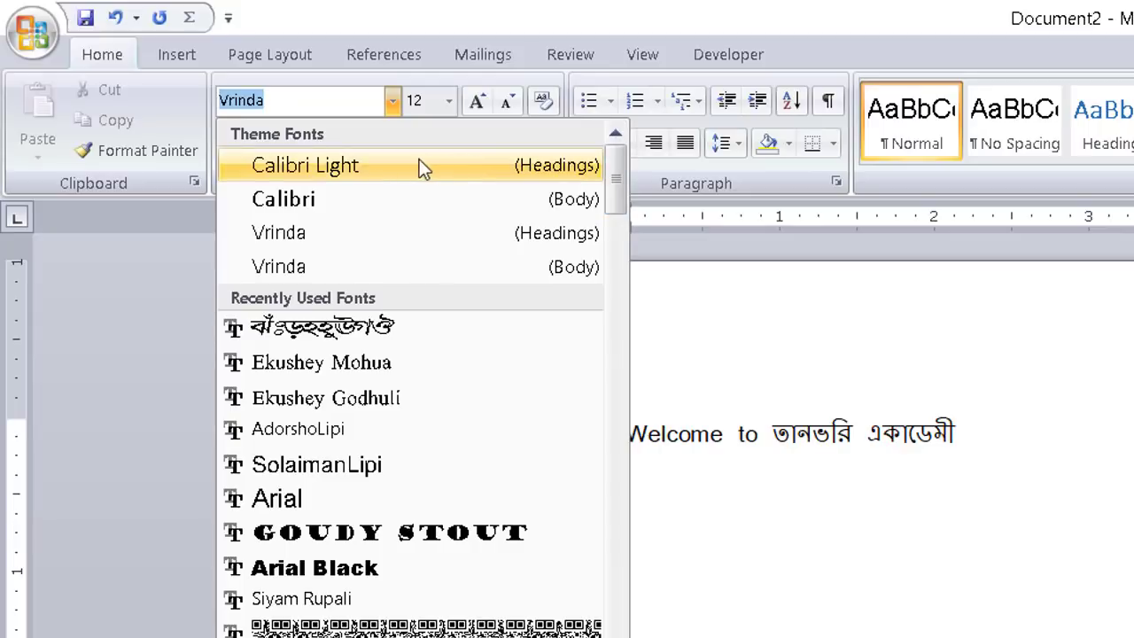
pyautogui.click(330, 200)
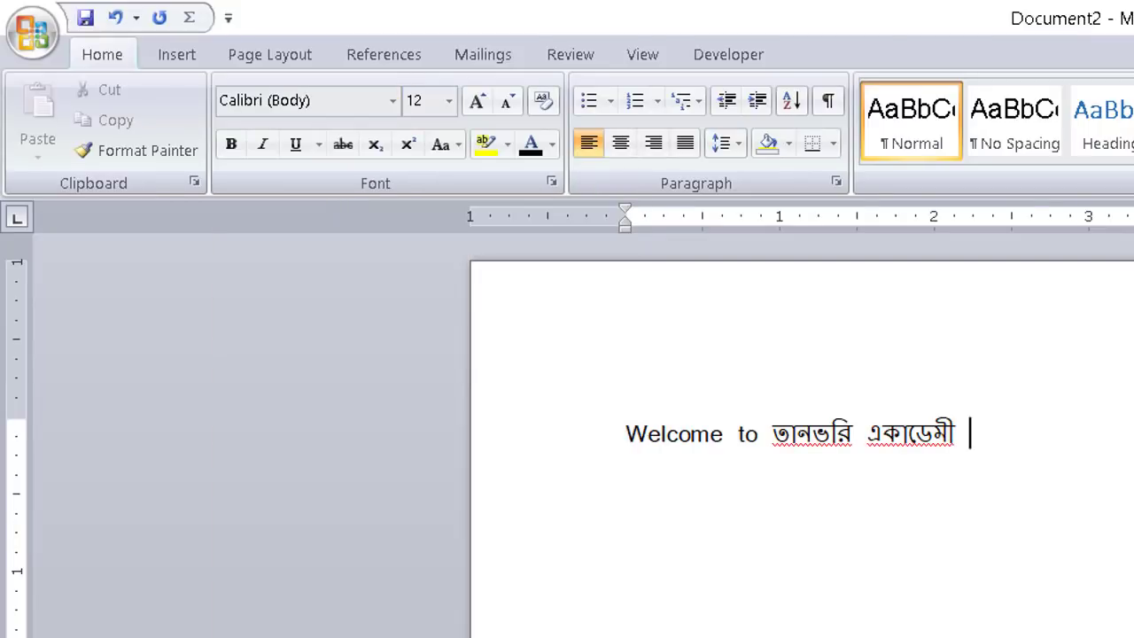
pyautogui.write('tanvire')
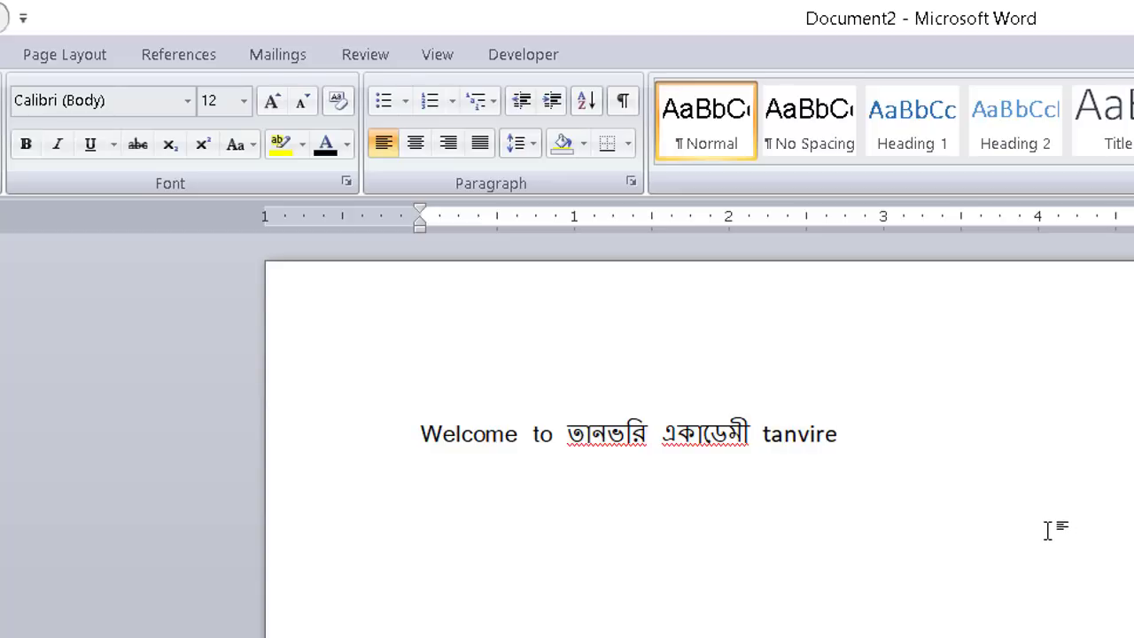
pyautogui.moveTo(971, 463); pyautogui.dragTo(364, 411)
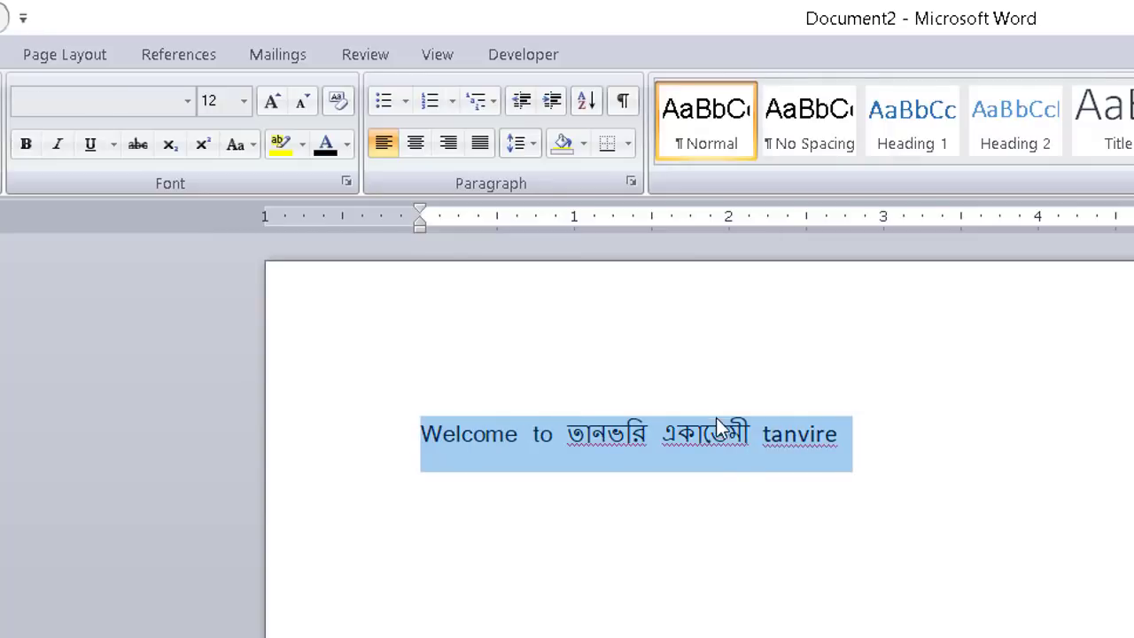
pyautogui.press('Delete')
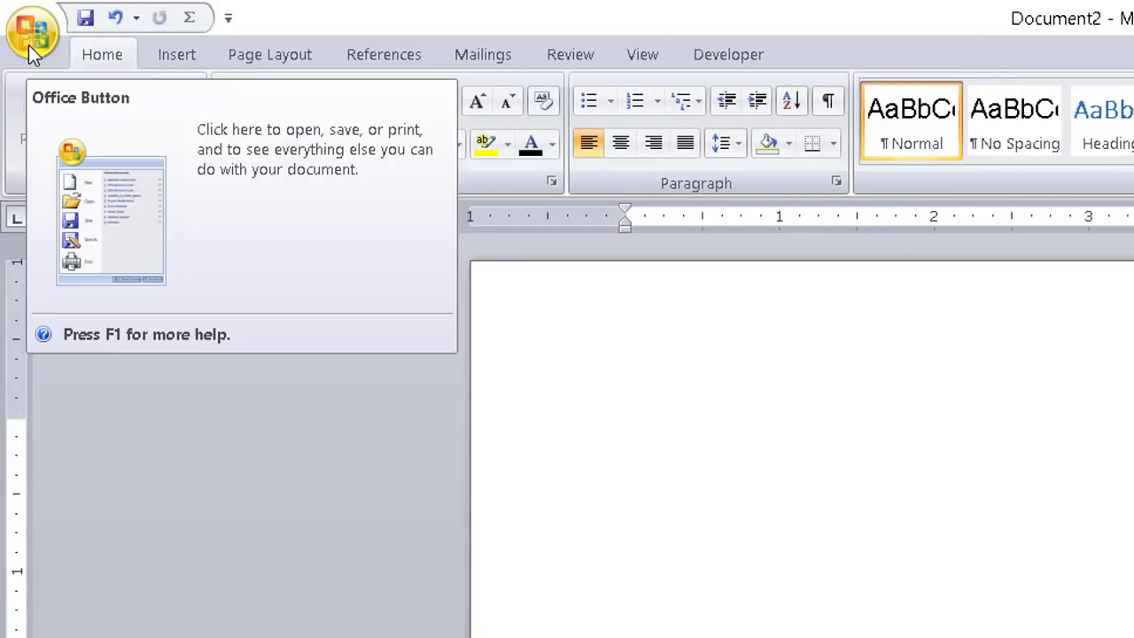
# Open Word Options from the Office Button menu
pyautogui.click(30, 42)
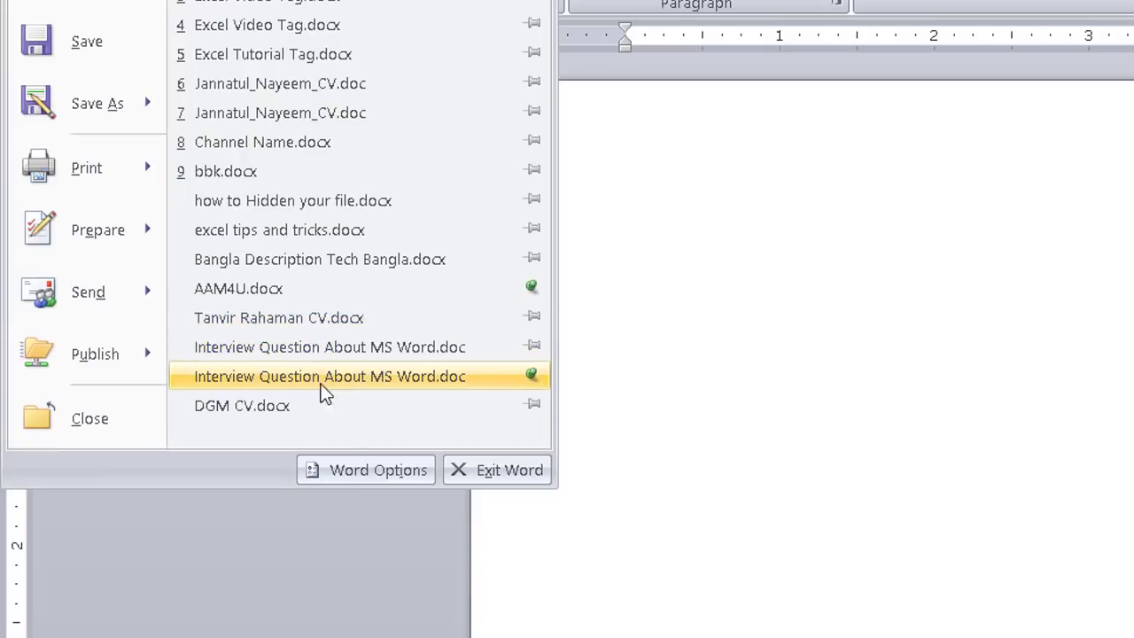
pyautogui.click(369, 472)
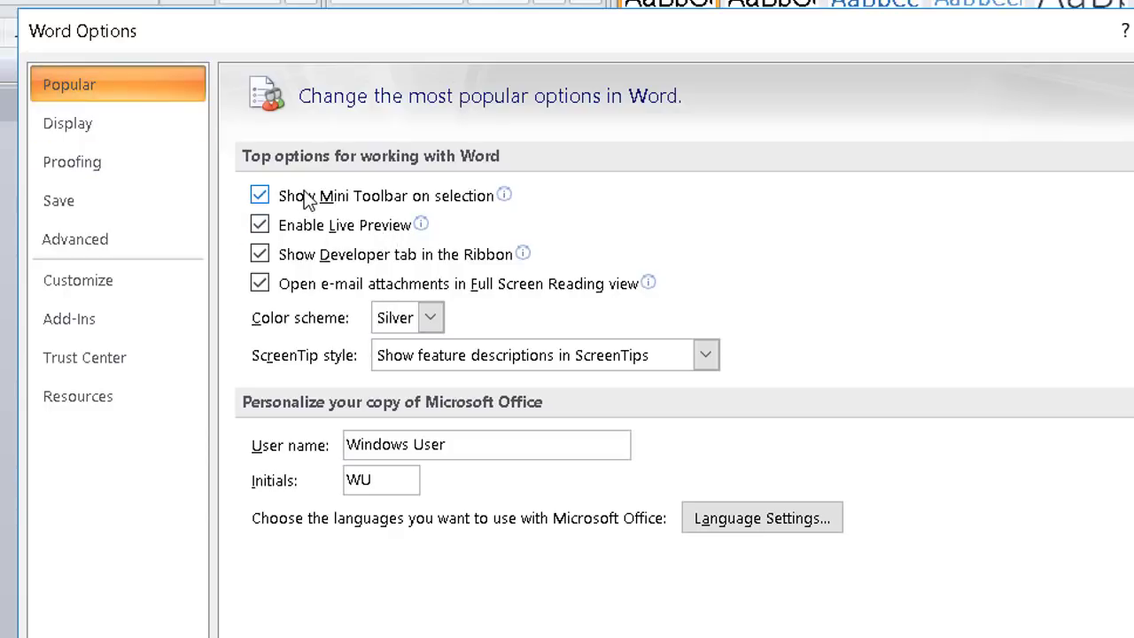
# Confirm Word Options with 'Show Developer tab in the Ribbon' left checked
pyautogui.moveTo(306, 201)
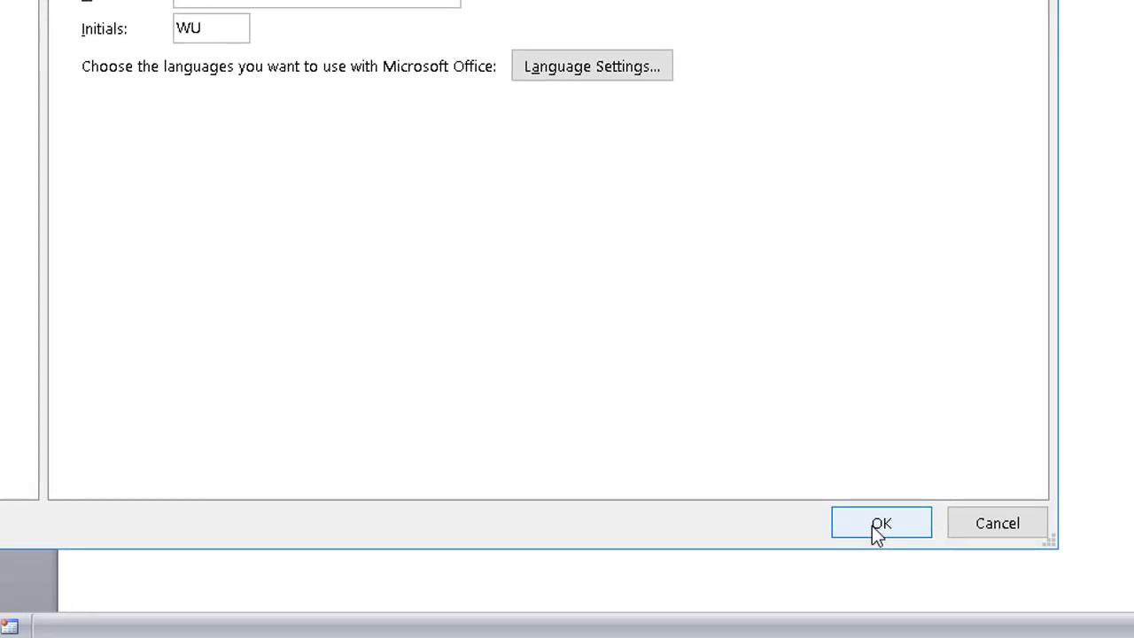
pyautogui.click(884, 535)
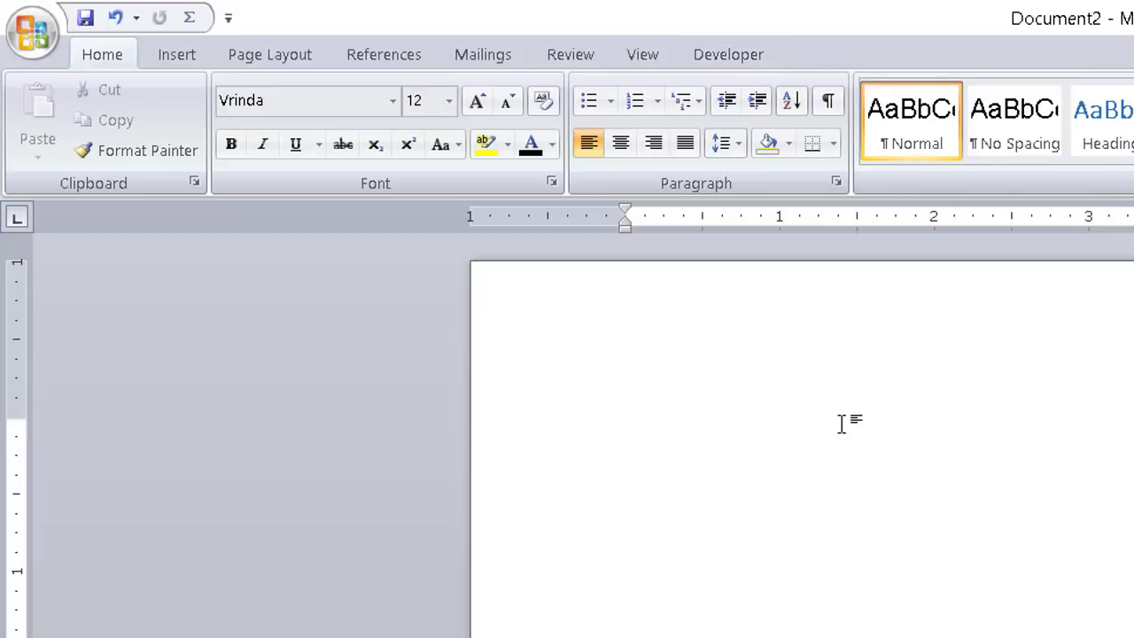
# Switch the ribbon to the Developer tab to reveal the macro commands
pyautogui.click(728, 55)
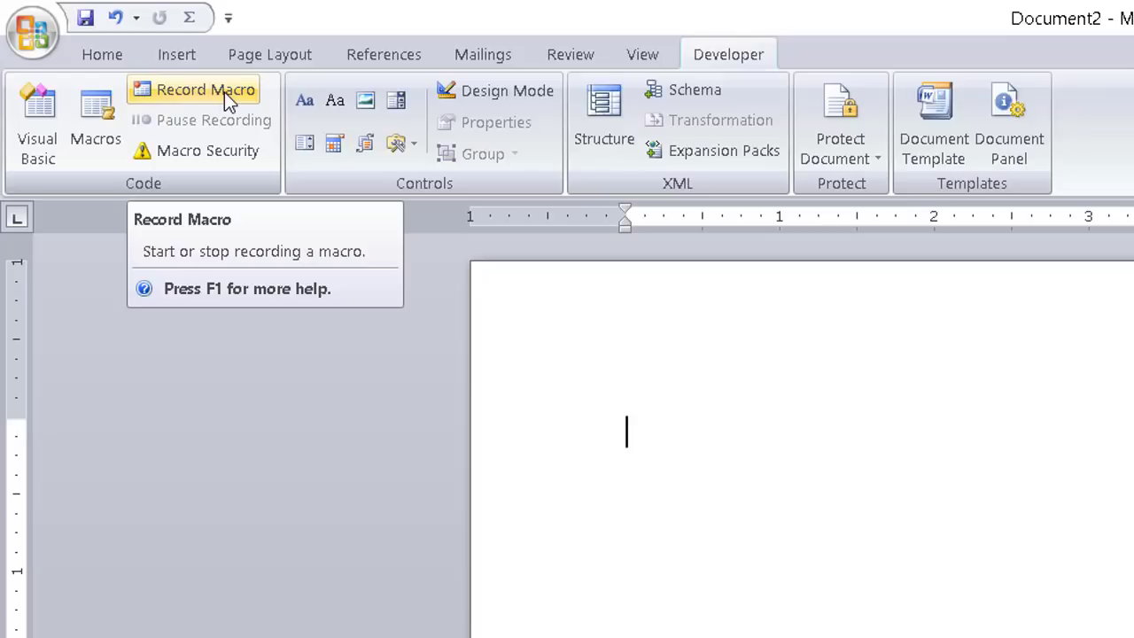
# Start Record Macro with the default name Macro3 and go to its Keyboard shortcut setup
pyautogui.click(205, 90)
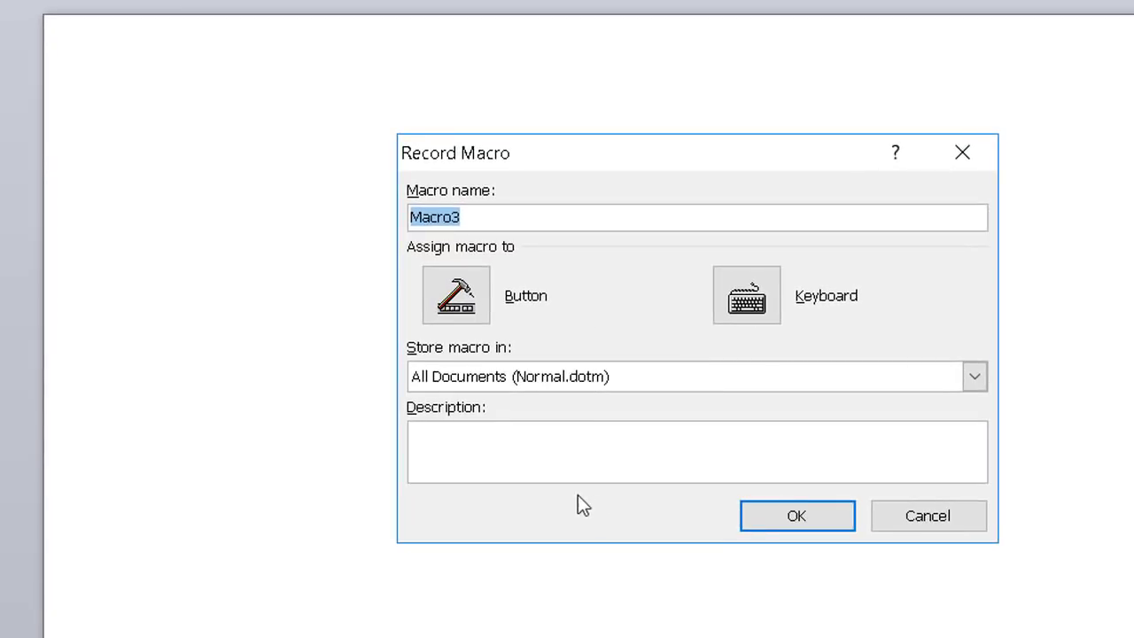
pyautogui.moveTo(582, 139); pyautogui.dragTo(400, 84)
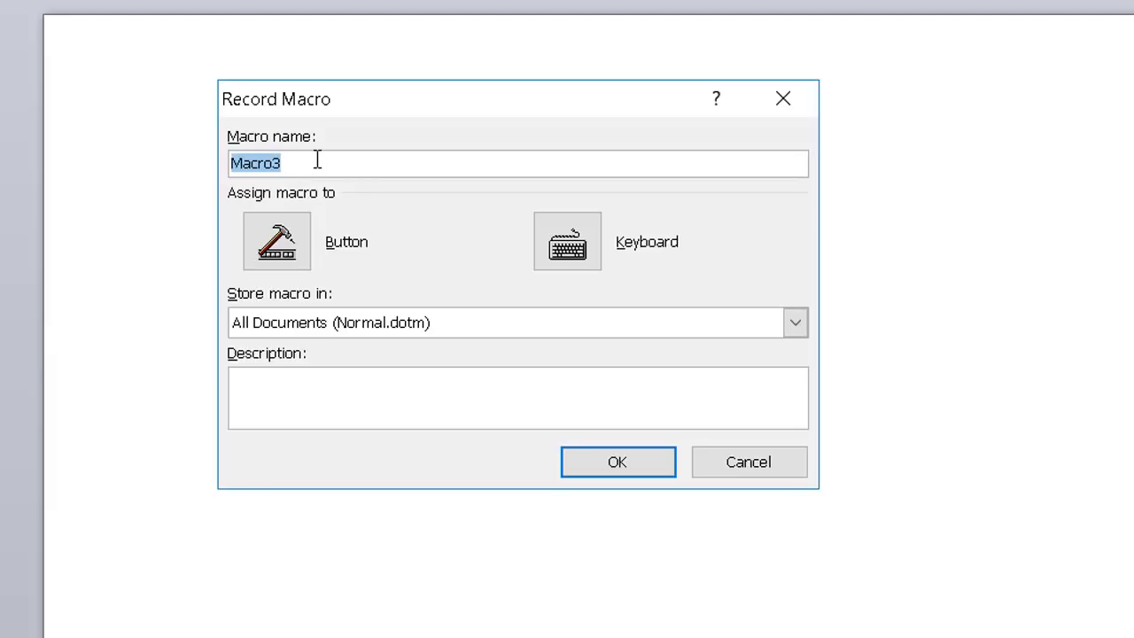
pyautogui.click(317, 160)
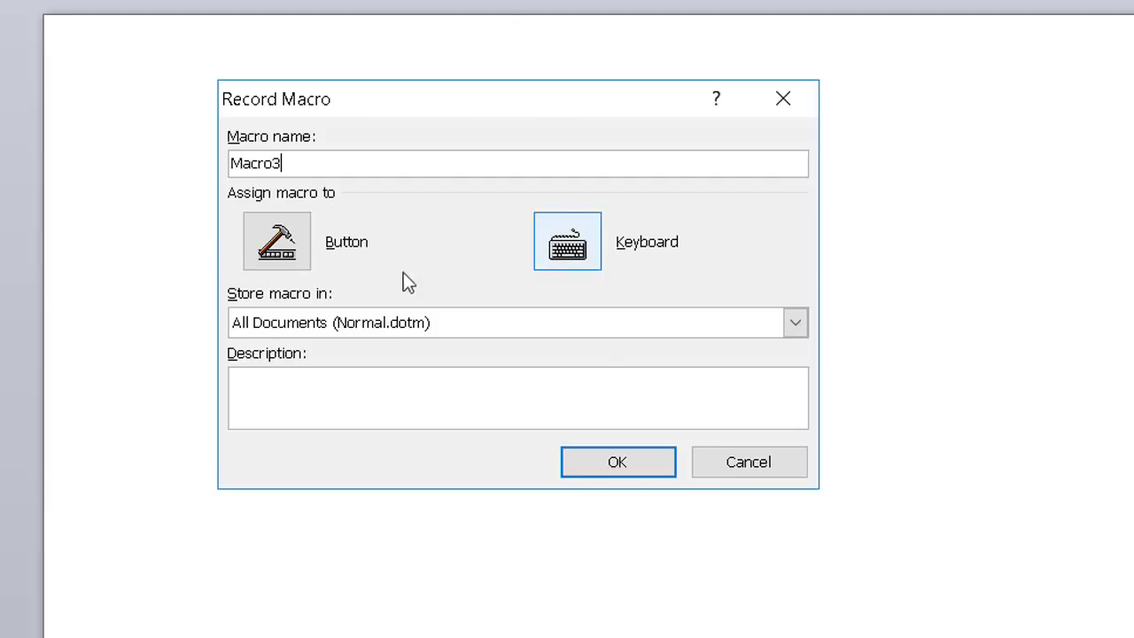
pyautogui.click(582, 255)
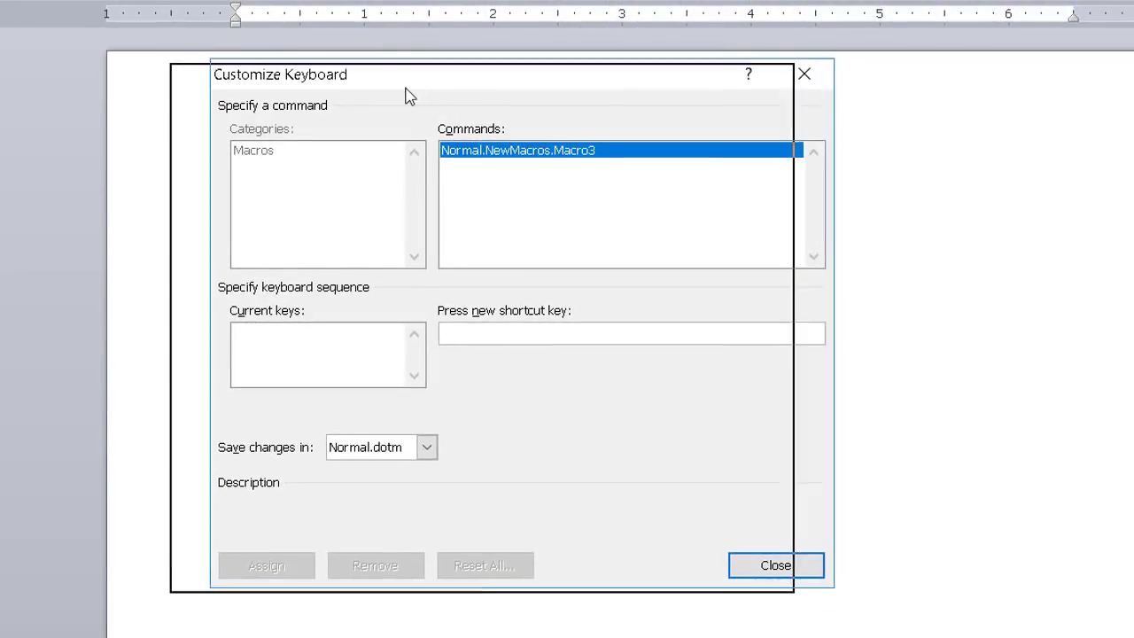
# Assign Ctrl+Num 5 to Normal.NewMacros.Macro3 and close Customize Keyboard to begin recording
pyautogui.moveTo(407, 96); pyautogui.dragTo(408, 96)
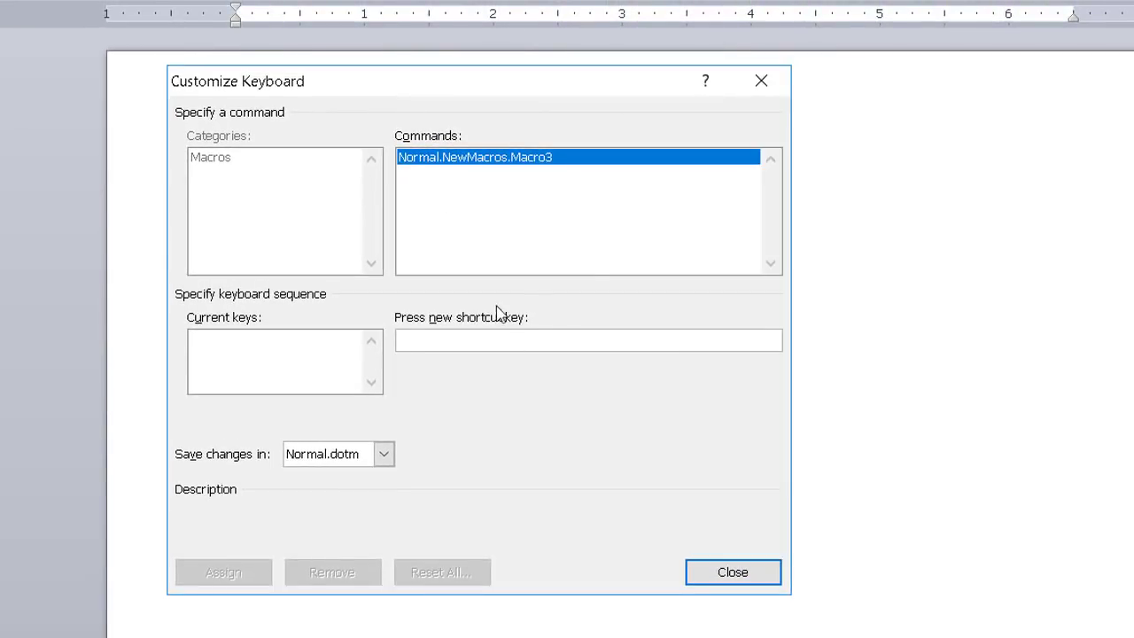
pyautogui.click(467, 343)
pyautogui.press('ctrl+KP_5')
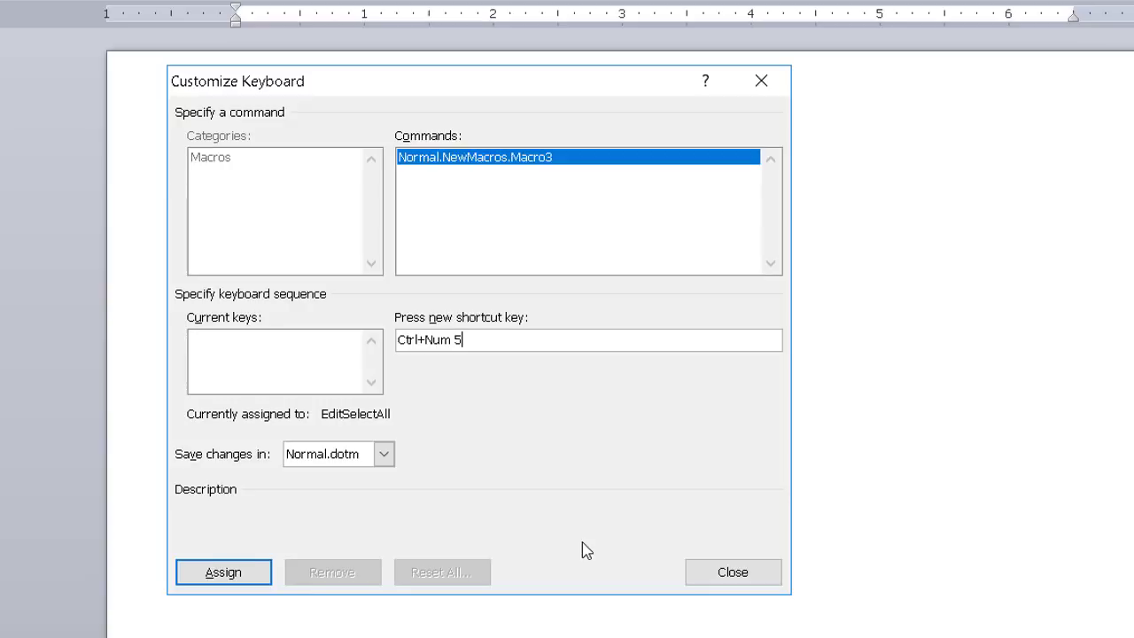
pyautogui.click(221, 574)
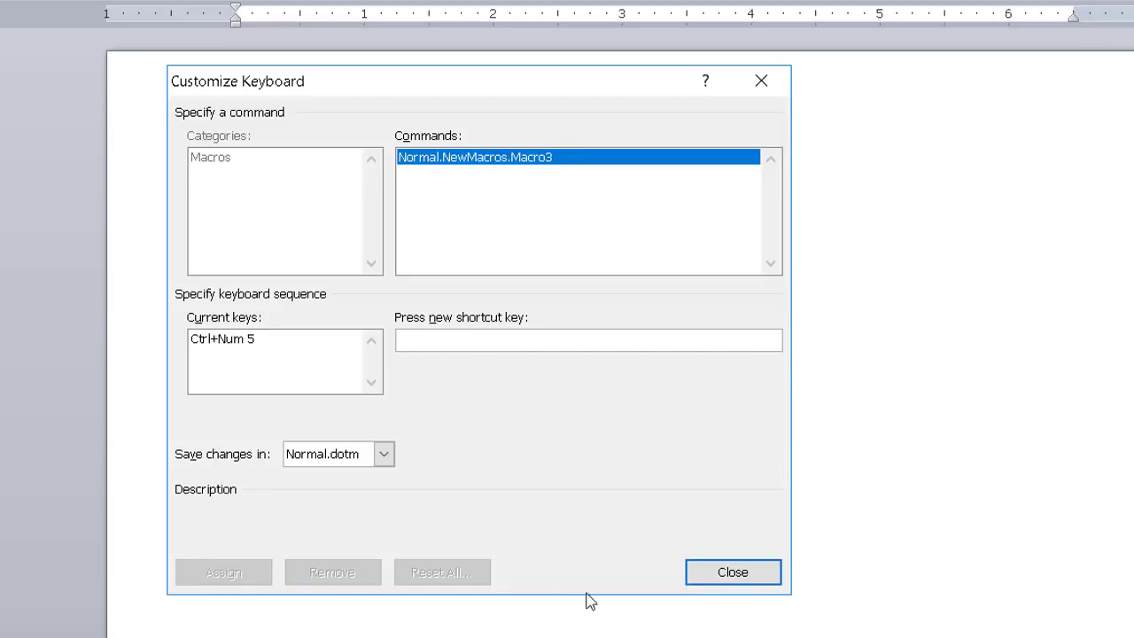
pyautogui.click(741, 576)
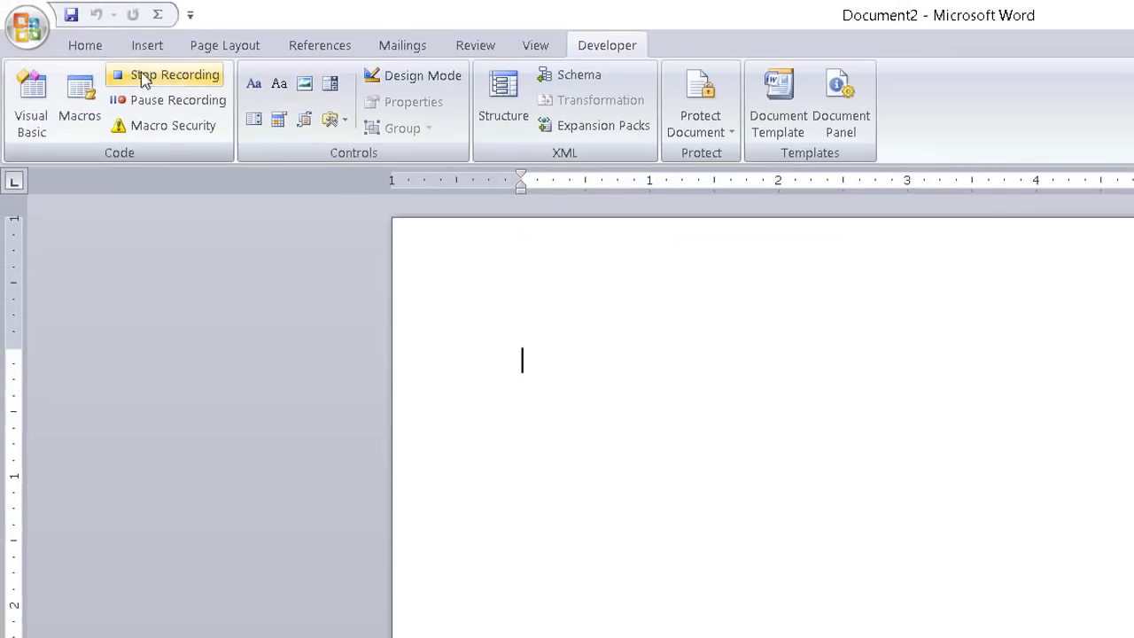
# Record picking SutonnyEMJ from the Home tab font list, then stop recording on Developer
pyautogui.click(100, 52)
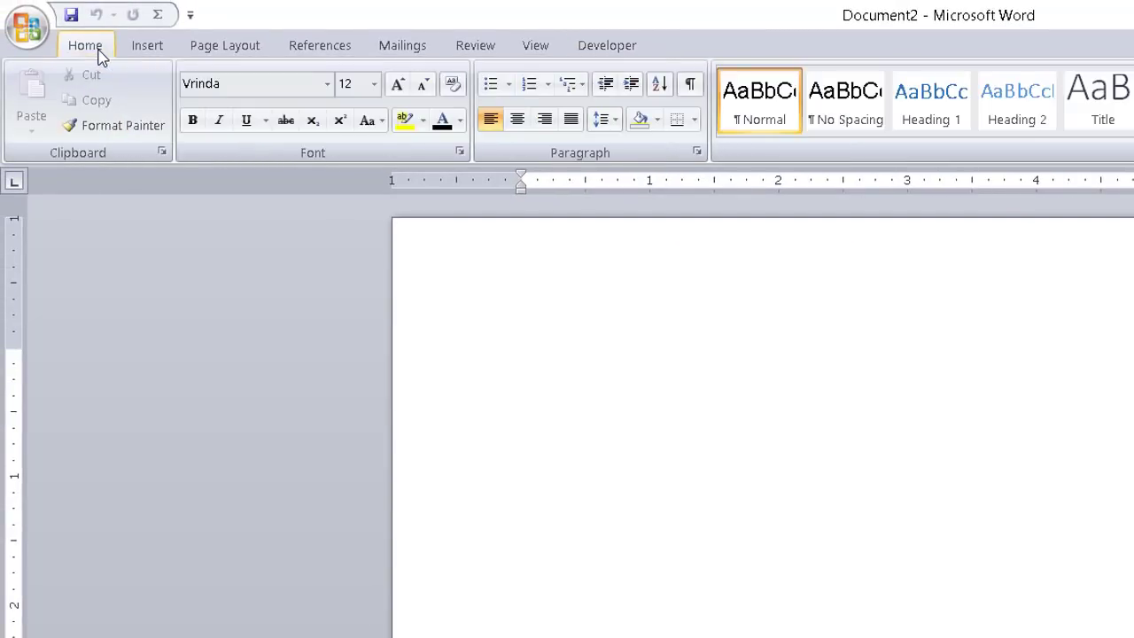
pyautogui.click(325, 86)
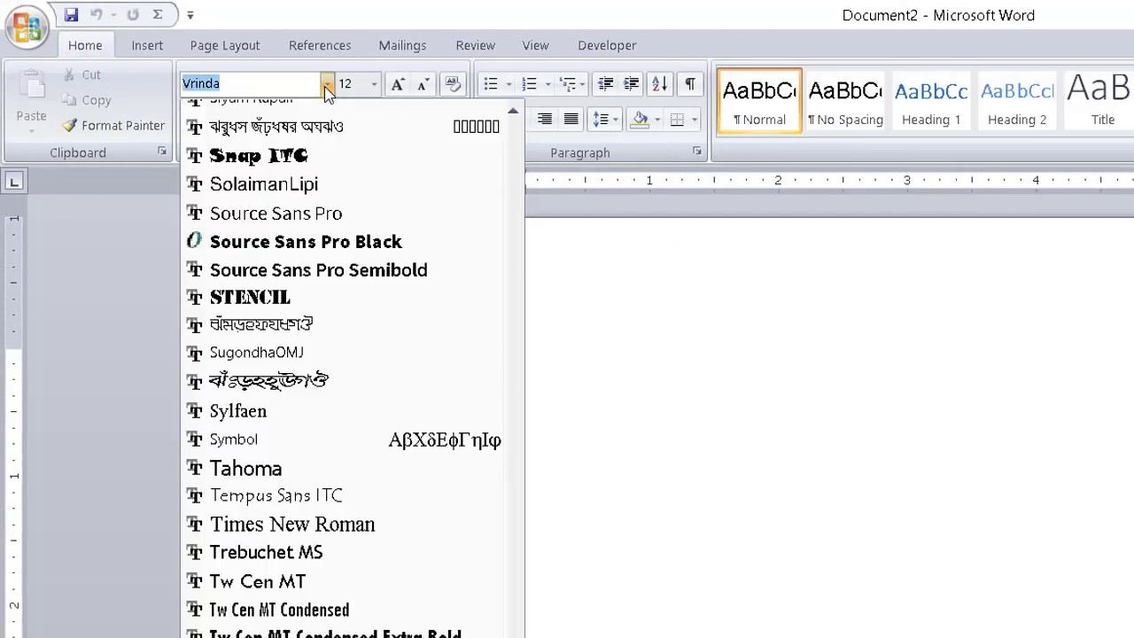
pyautogui.scroll(14, 342, 380)
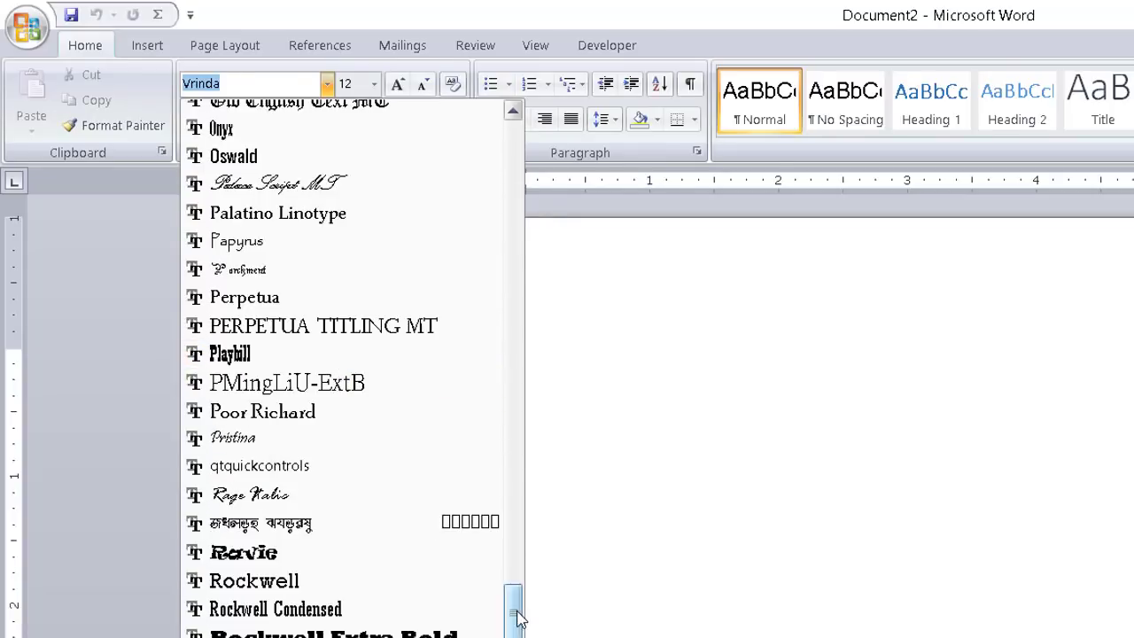
pyautogui.moveTo(513, 600); pyautogui.dragTo(532, 637)
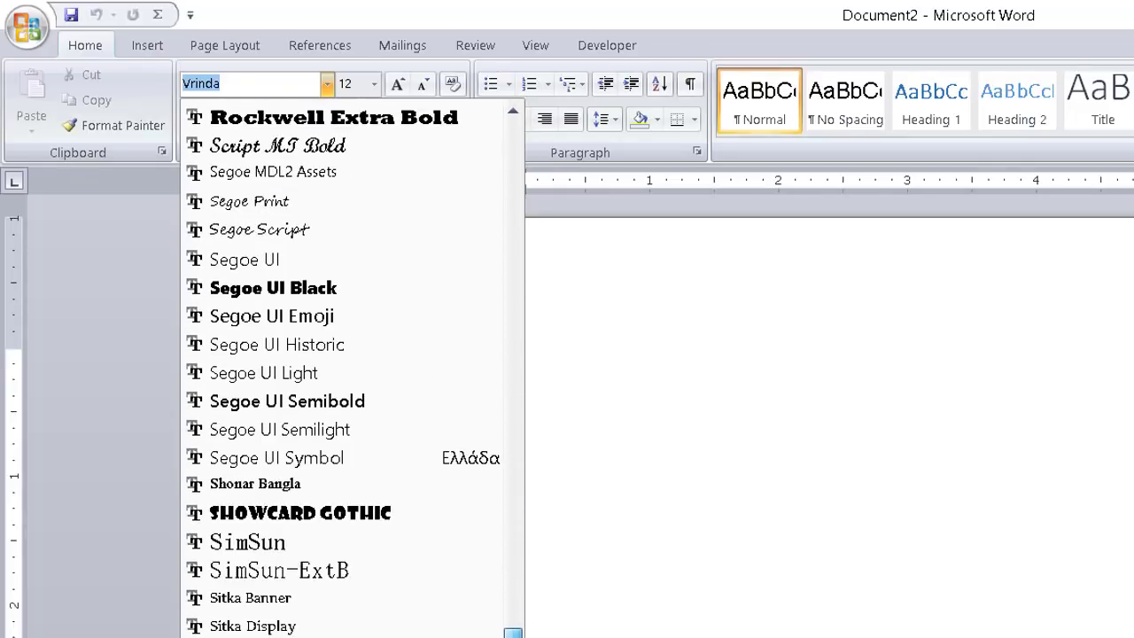
pyautogui.scroll(-6, 342, 368)
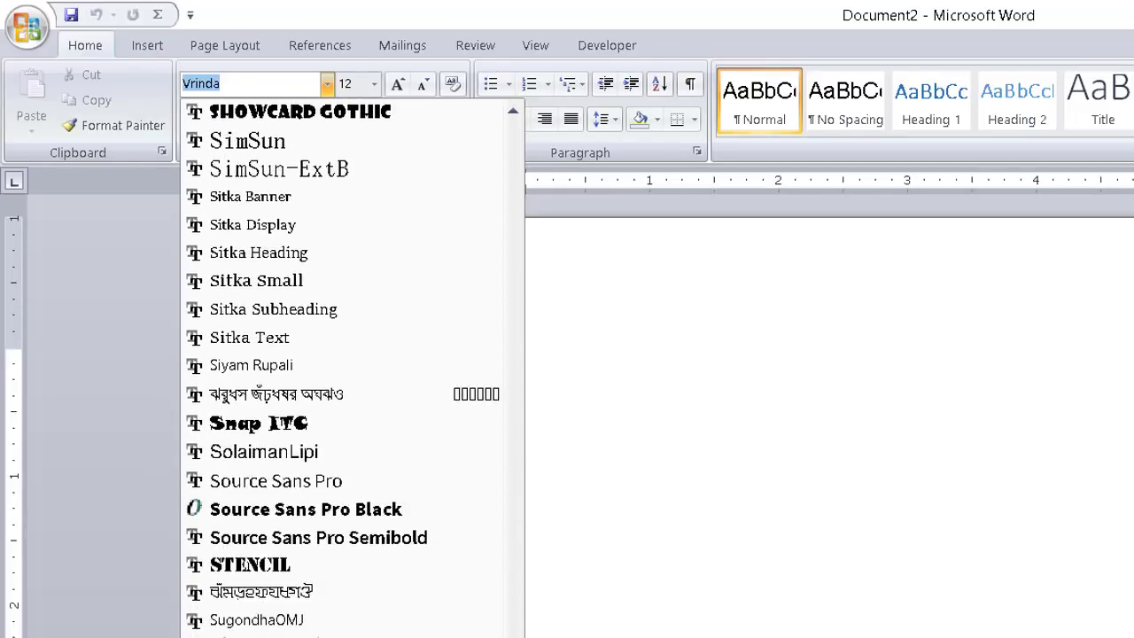
pyautogui.scroll(-1, 342, 368)
pyautogui.scroll(4, 342, 368)
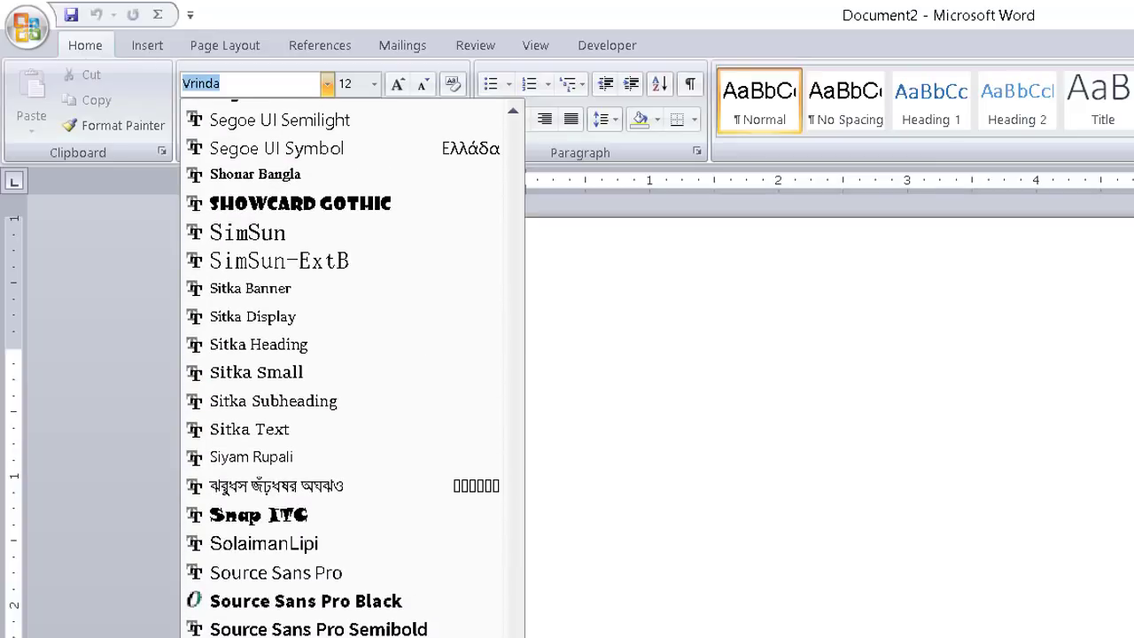
pyautogui.scroll(5, 342, 368)
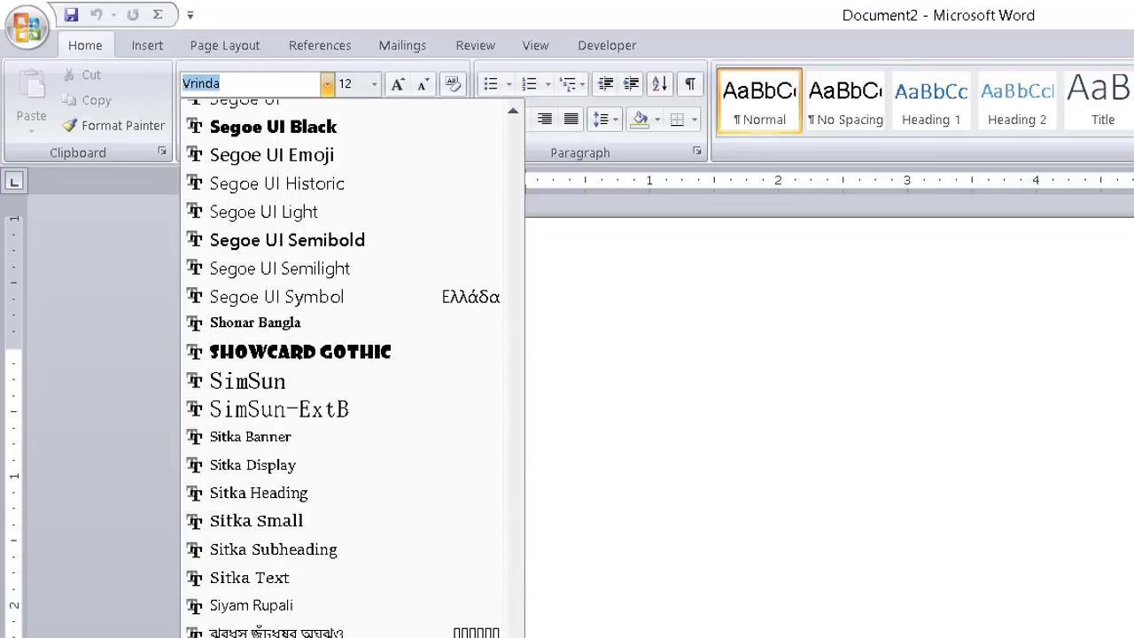
pyautogui.scroll(5, 558, 625)
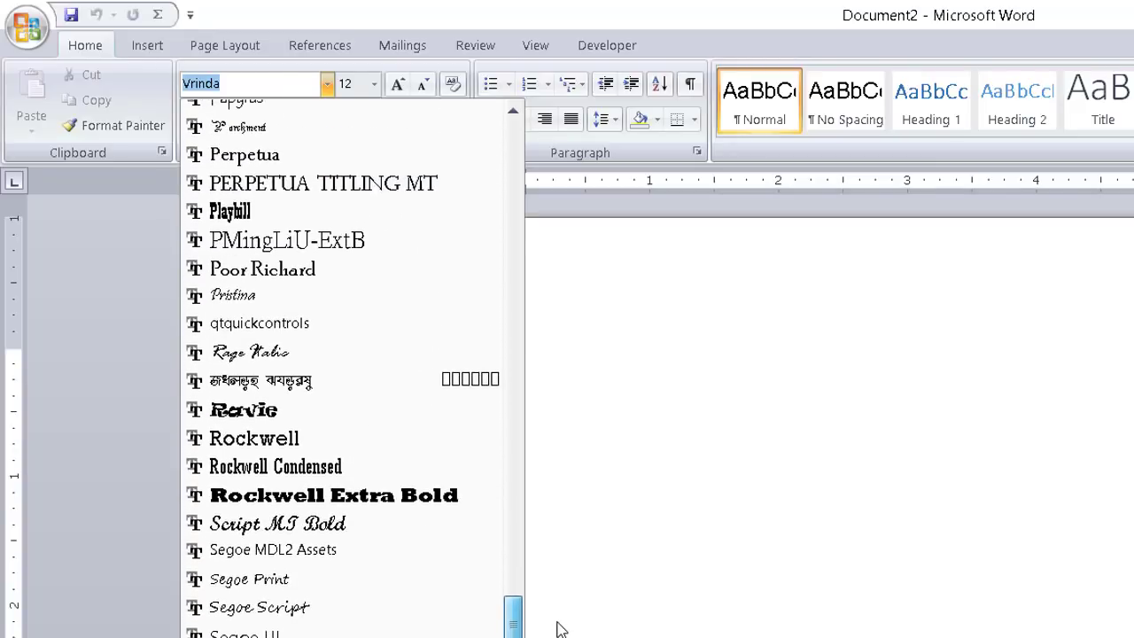
pyautogui.scroll(7, 557, 608)
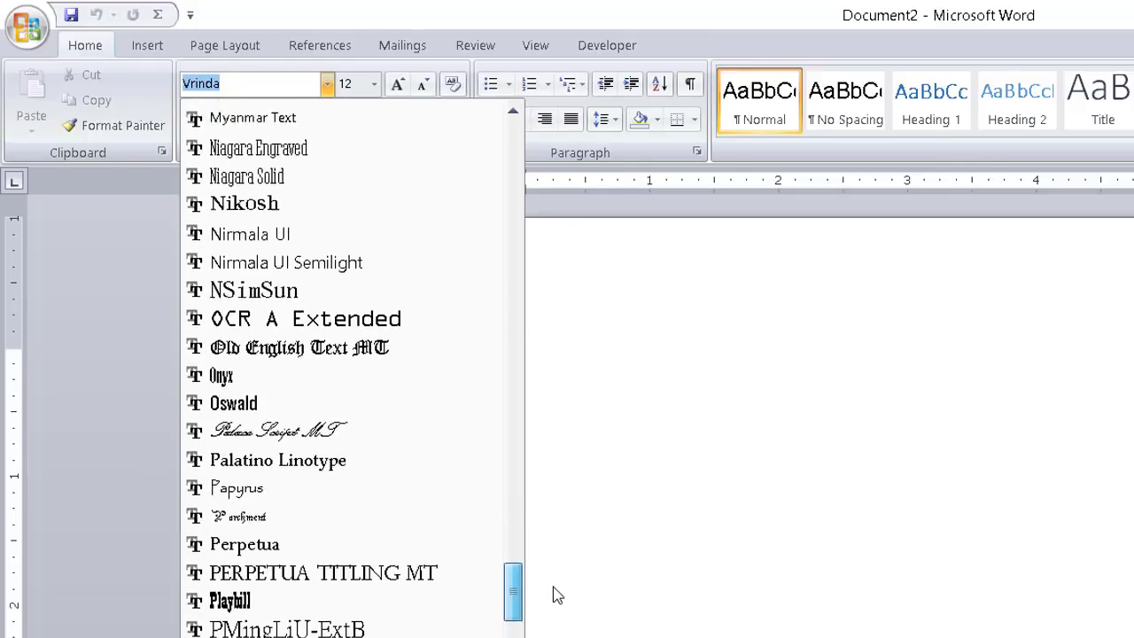
pyautogui.scroll(-10, 552, 561)
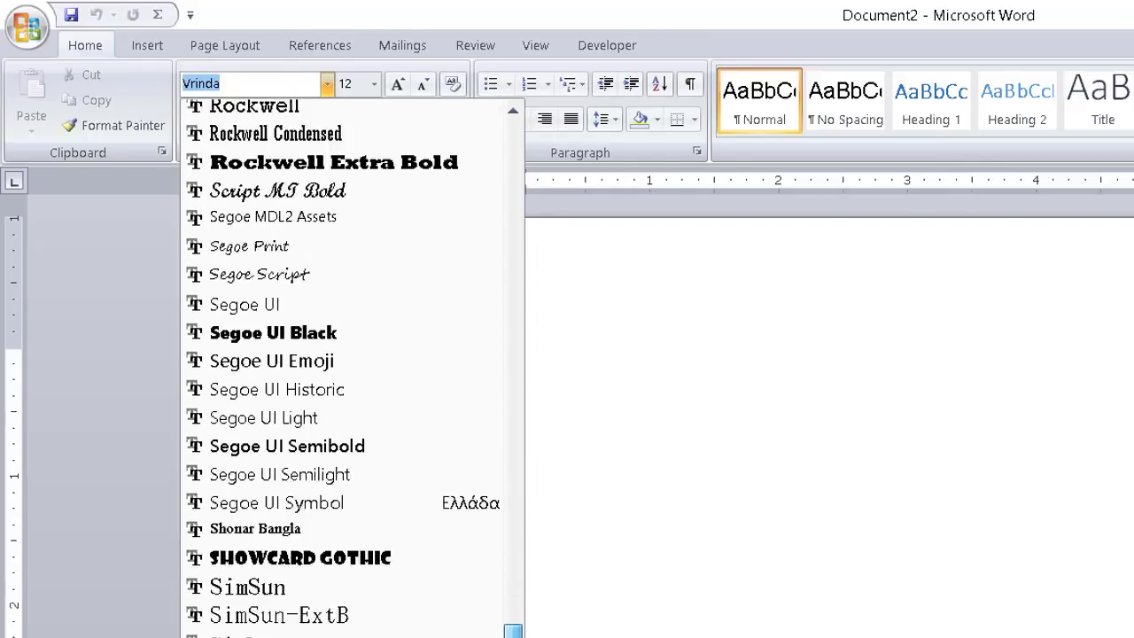
pyautogui.scroll(-5, 352, 368)
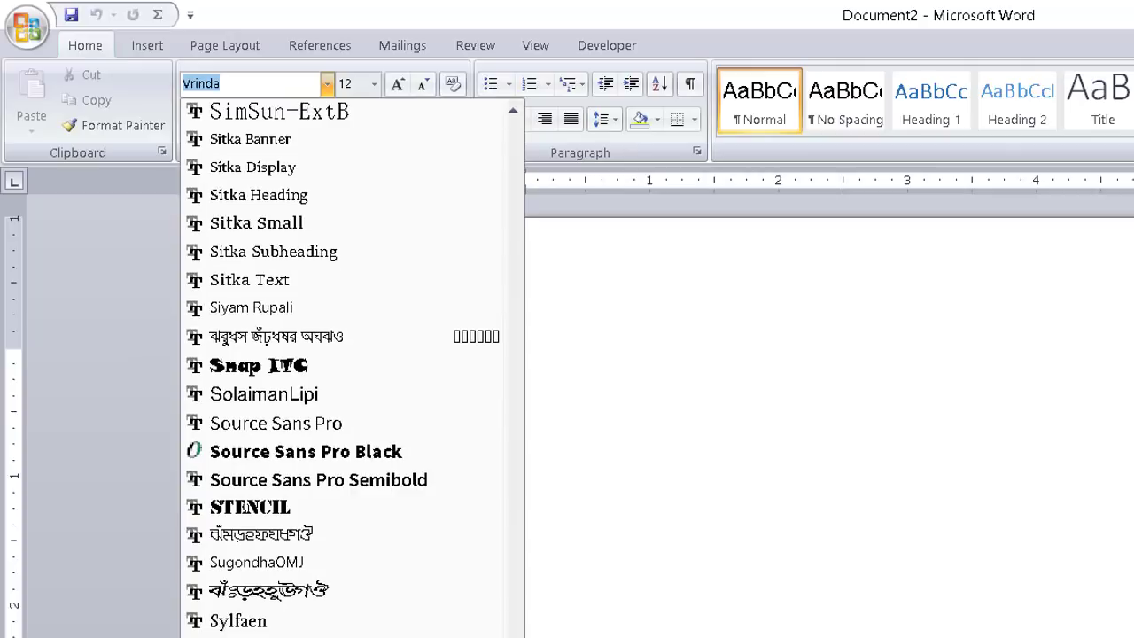
pyautogui.scroll(-1, 344, 370)
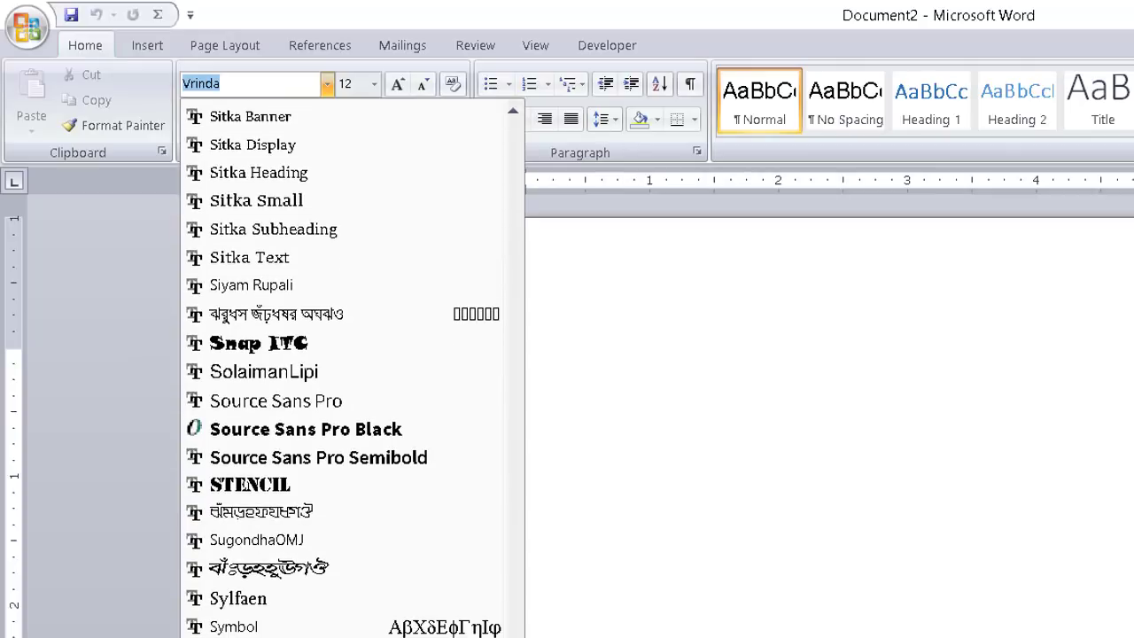
pyautogui.click(322, 571)
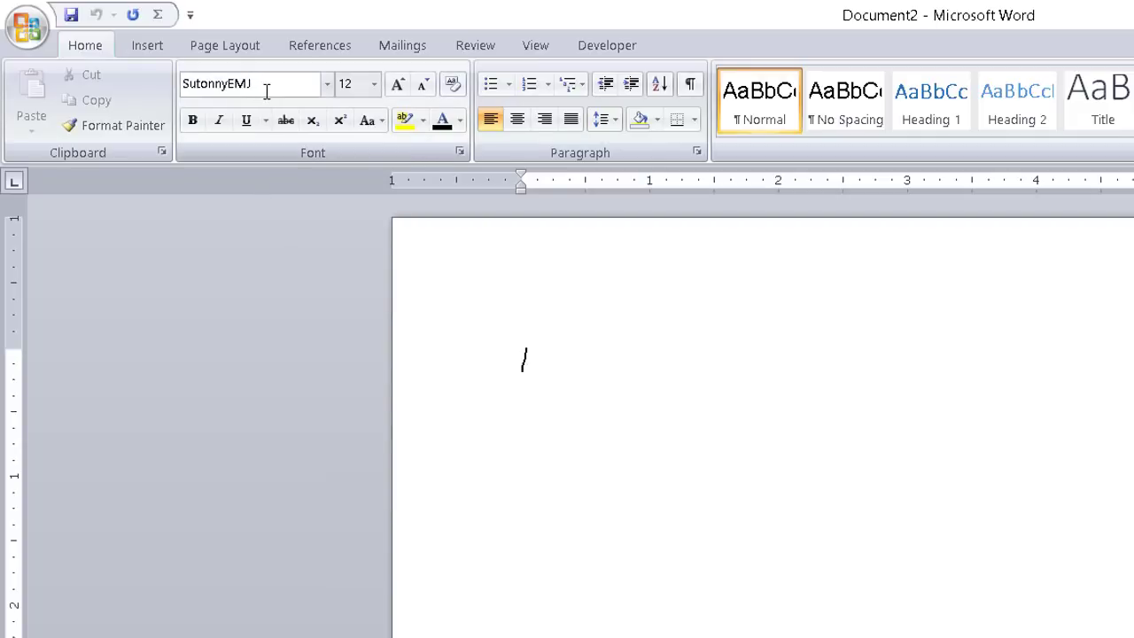
pyautogui.click(600, 46)
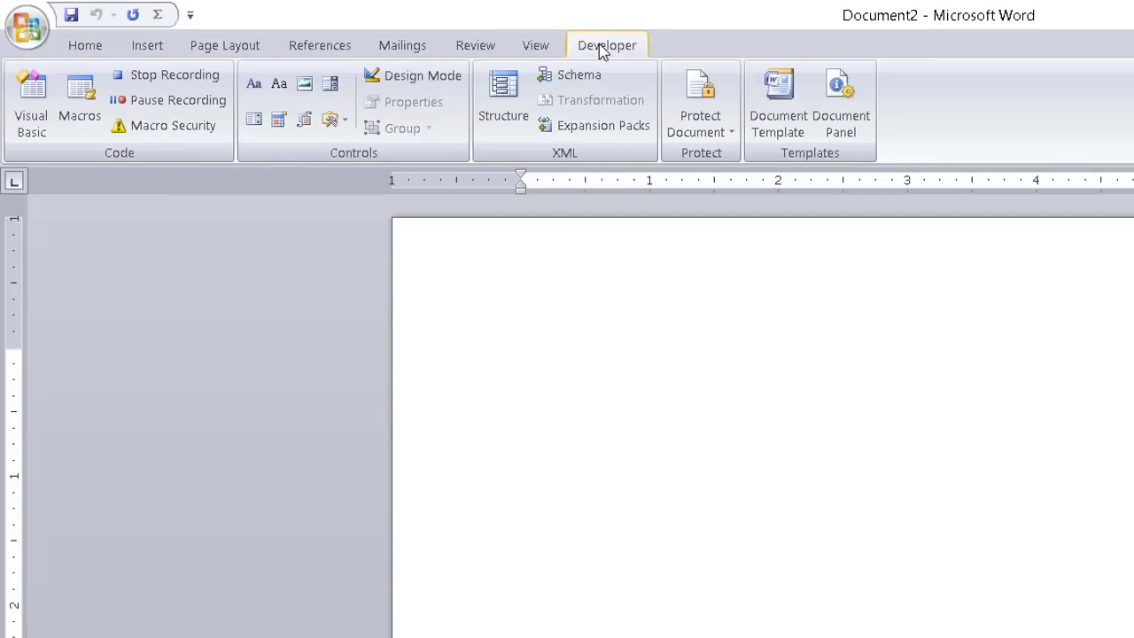
pyautogui.click(181, 78)
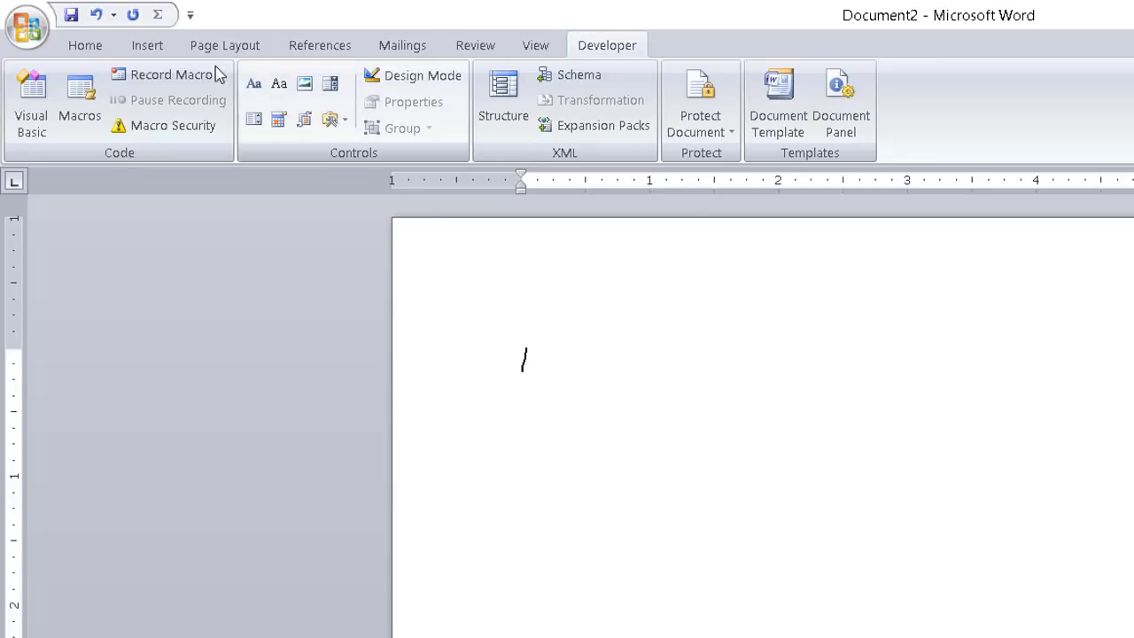
# Record a new Macro4, assign it Ctrl+Num 4, and close the keyboard dialog
pyautogui.click(166, 78)
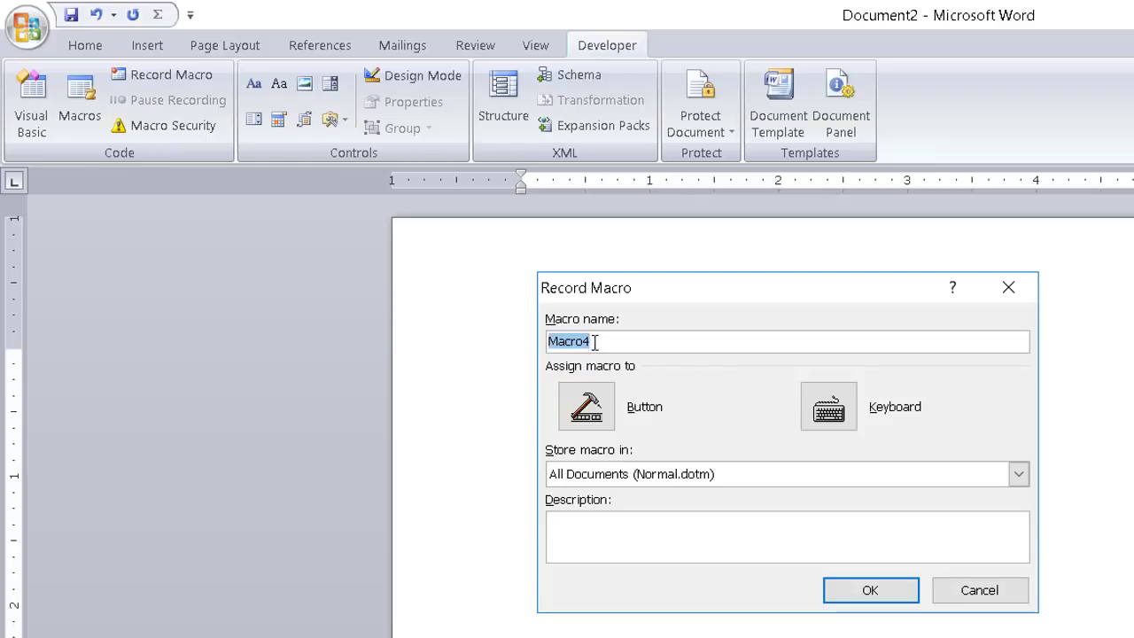
pyautogui.click(833, 408)
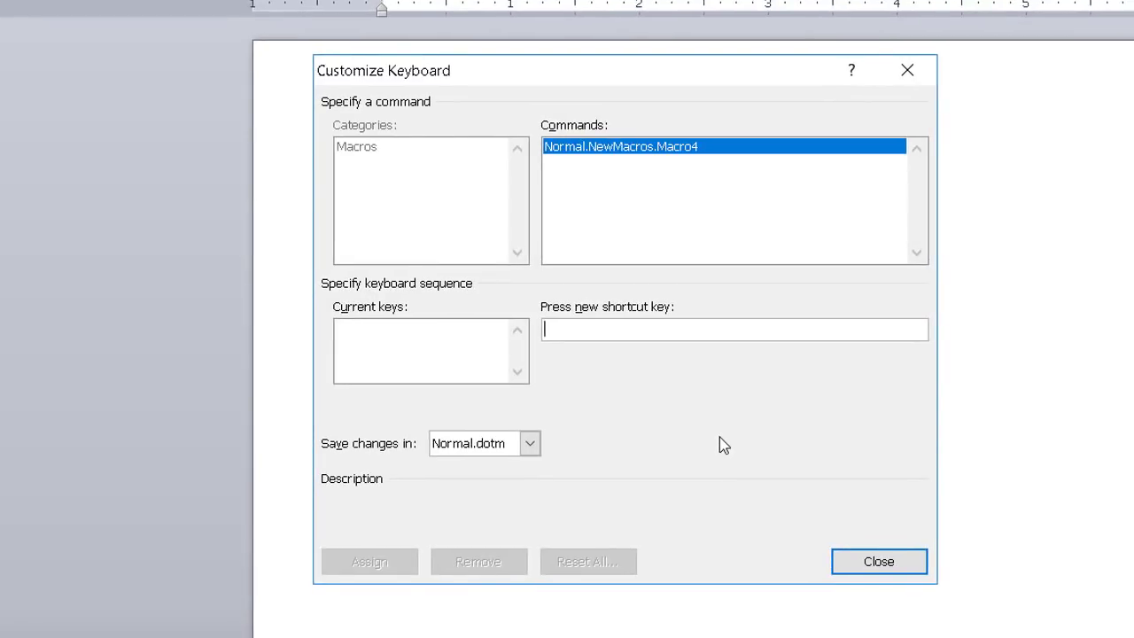
pyautogui.press('ctrl+KP_4')
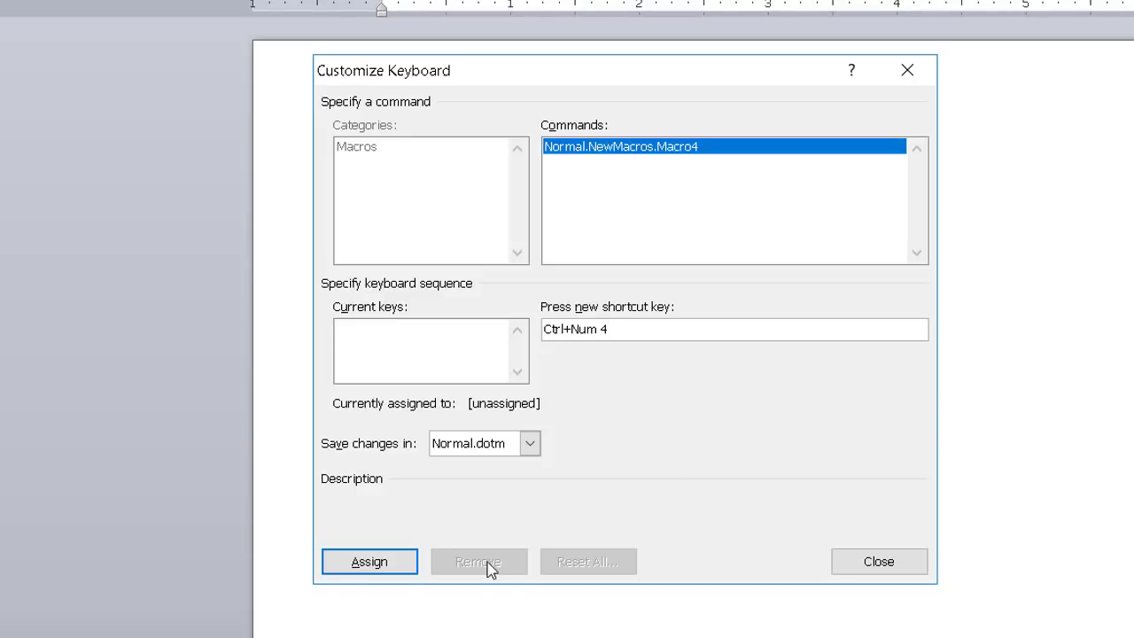
pyautogui.click(345, 563)
pyautogui.click(890, 564)
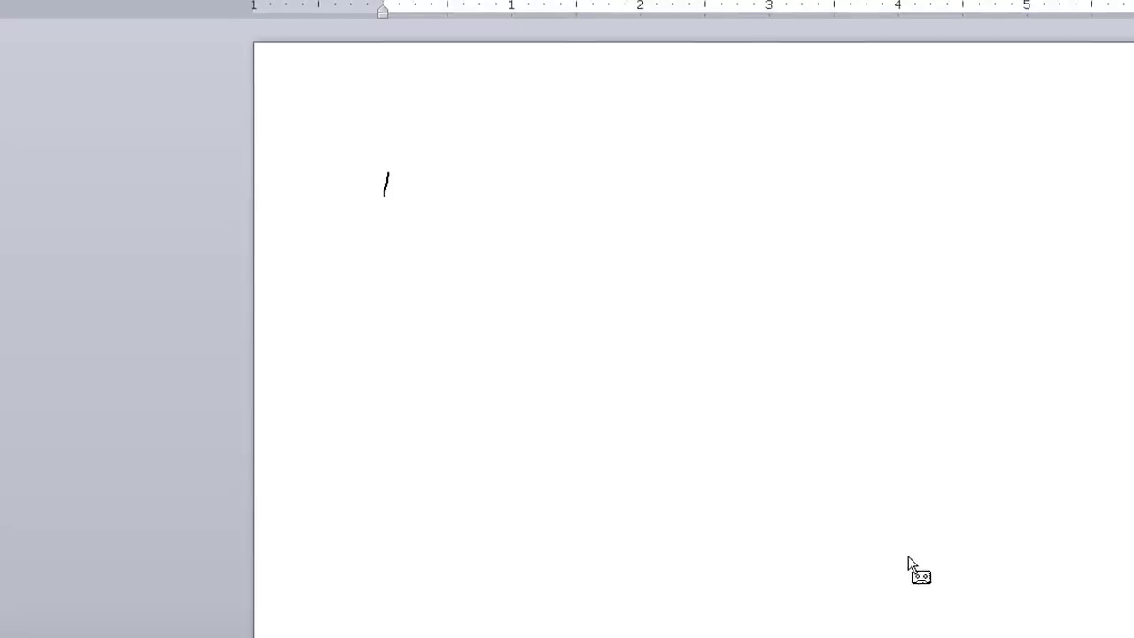
# Pick Vrinda (Headings) from the Font list so Macro4 records it, then stop recording
pyautogui.click(81, 50)
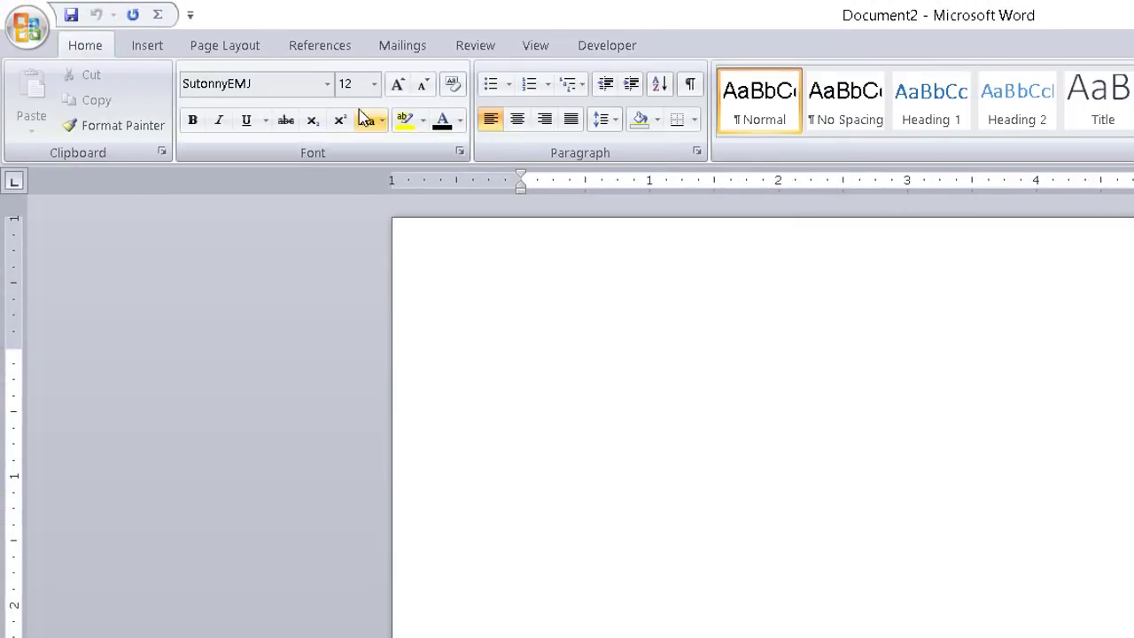
pyautogui.click(328, 84)
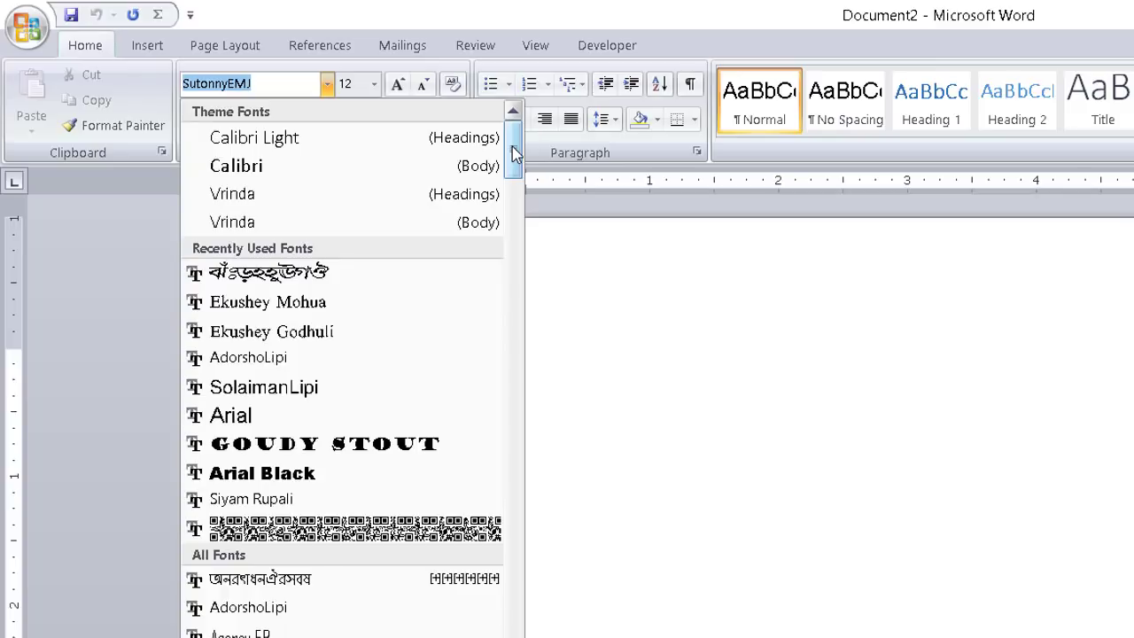
pyautogui.click(255, 194)
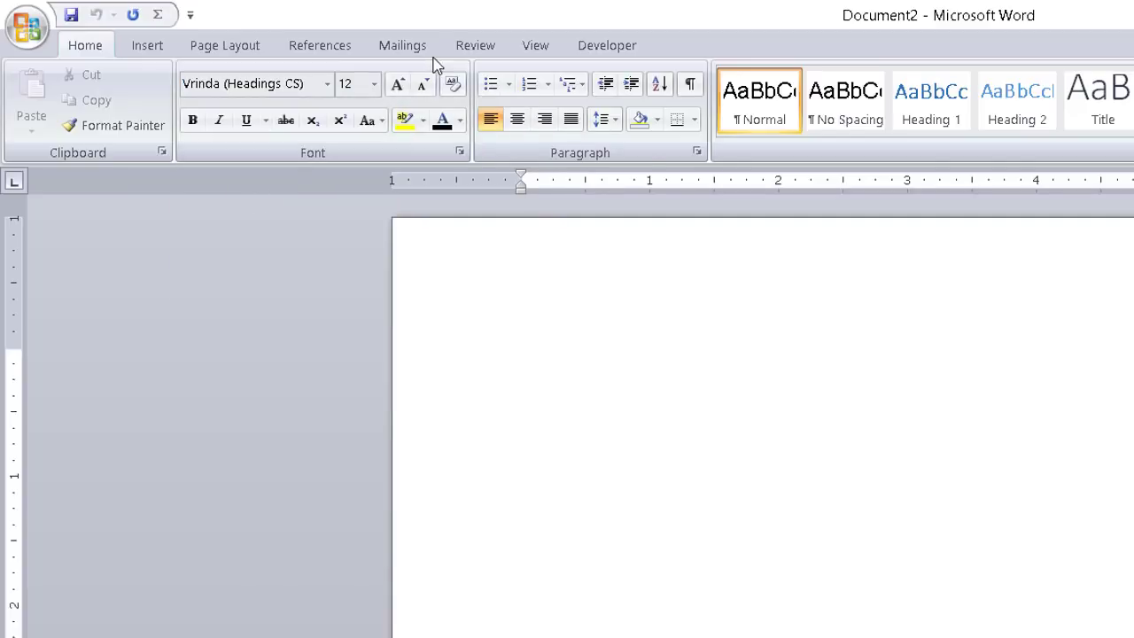
pyautogui.click(581, 47)
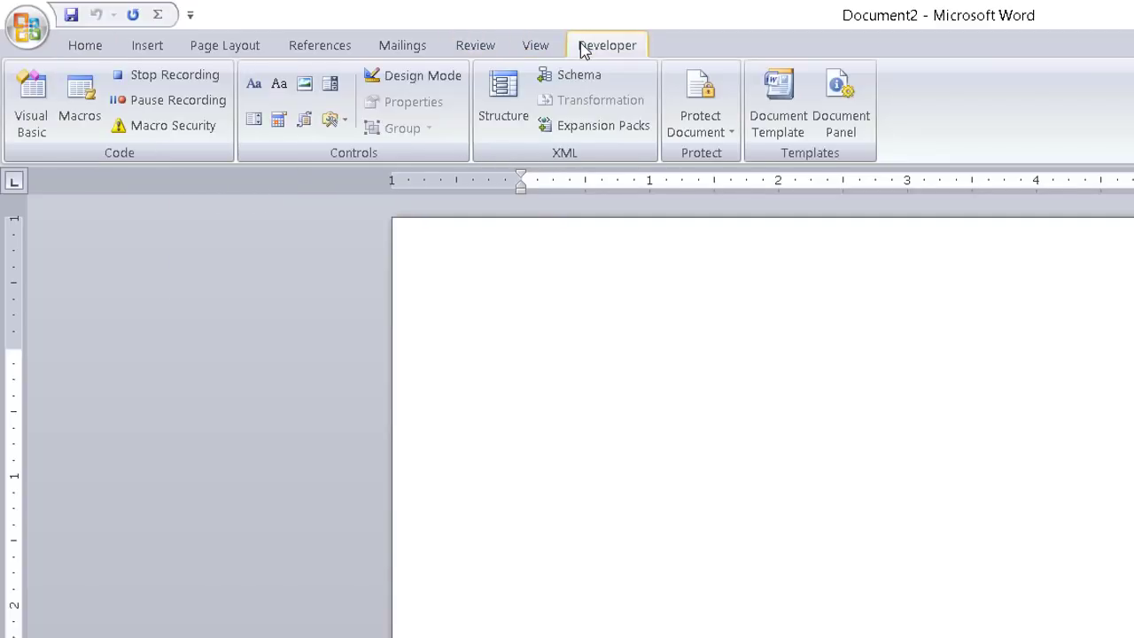
pyautogui.click(184, 78)
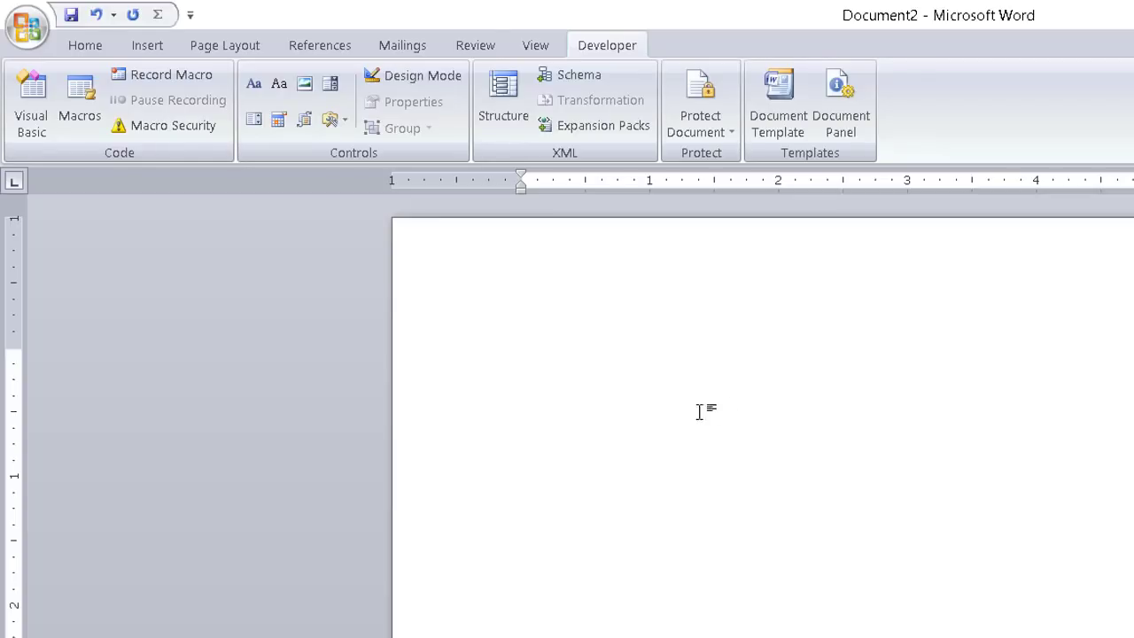
# Type 'Tanvir Academy' as the first line on the page
pyautogui.click(78, 46)
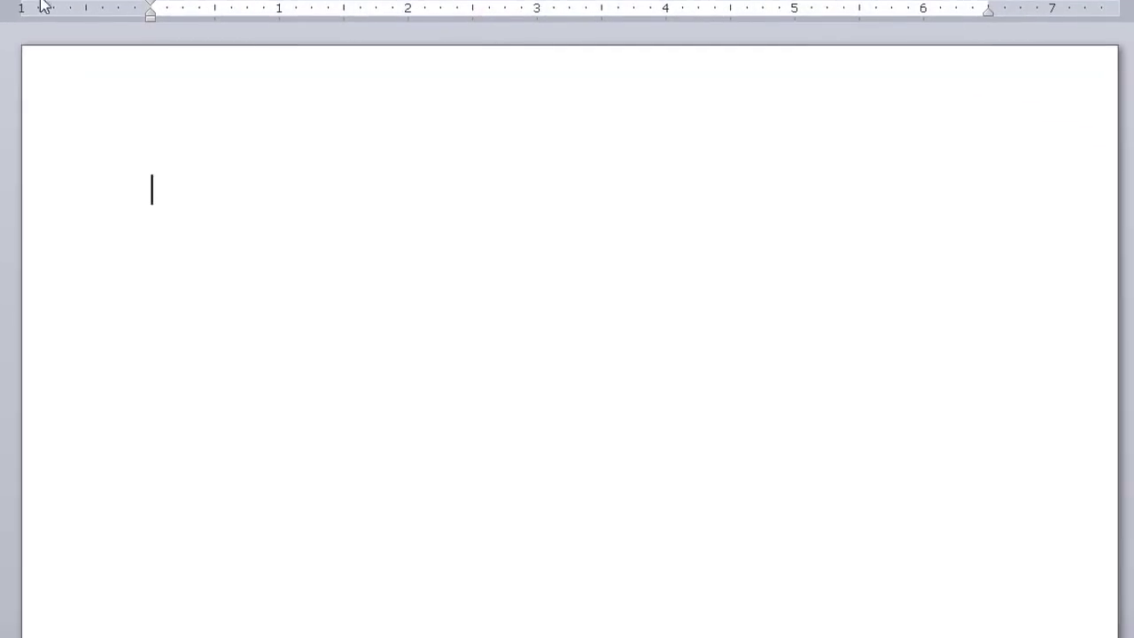
pyautogui.write('Tanvir Academy')
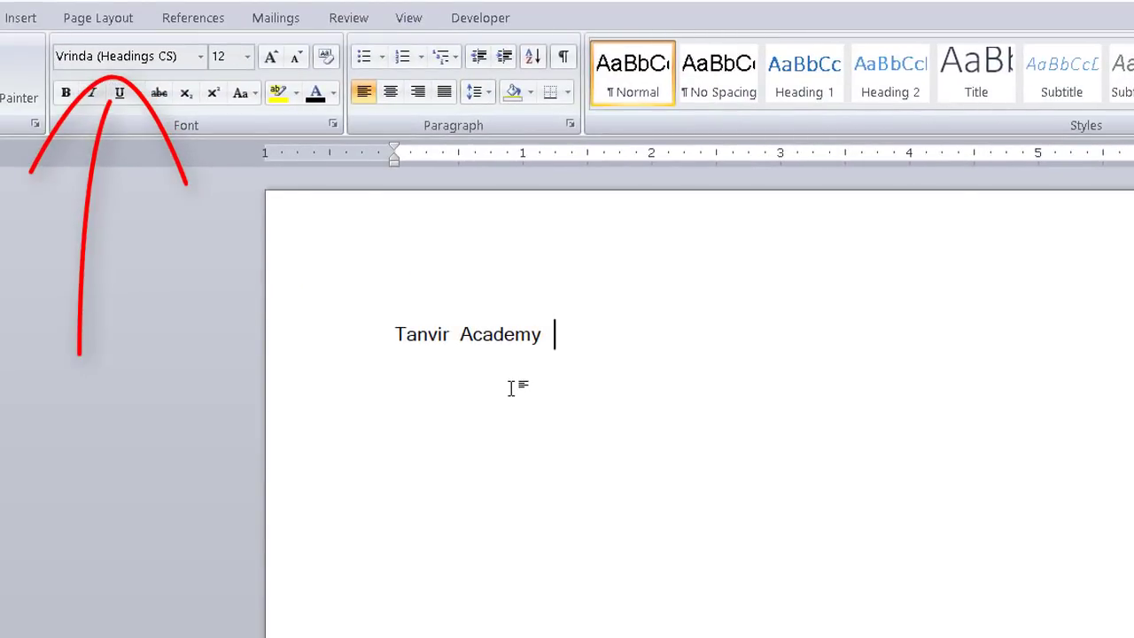
# Toggle fonts with the Ctrl+Alt+B macro shortcut and type a Bengali name, fixing a mistyped character
pyautogui.hotkey('ctrl', 'alt', 'b')
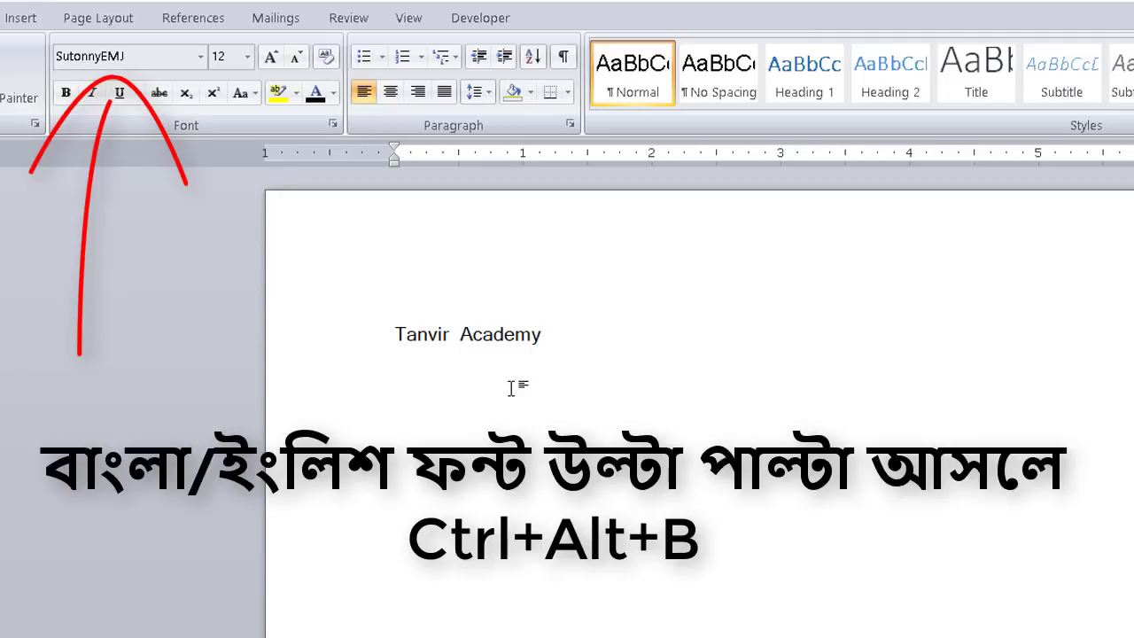
pyautogui.hotkey('ctrl', 'alt', 'b')
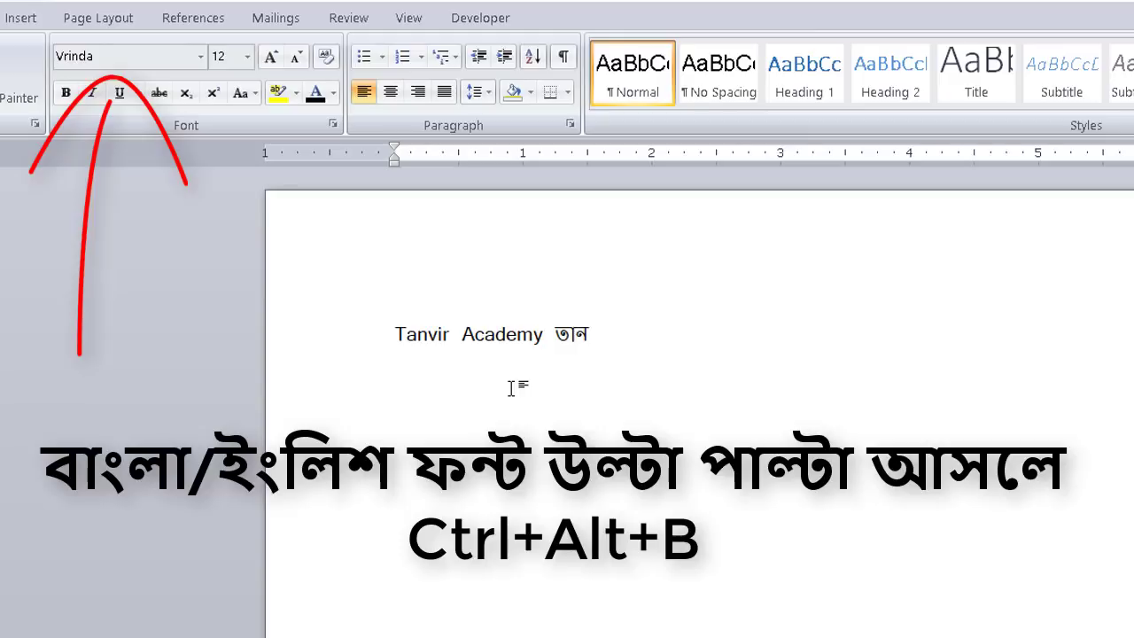
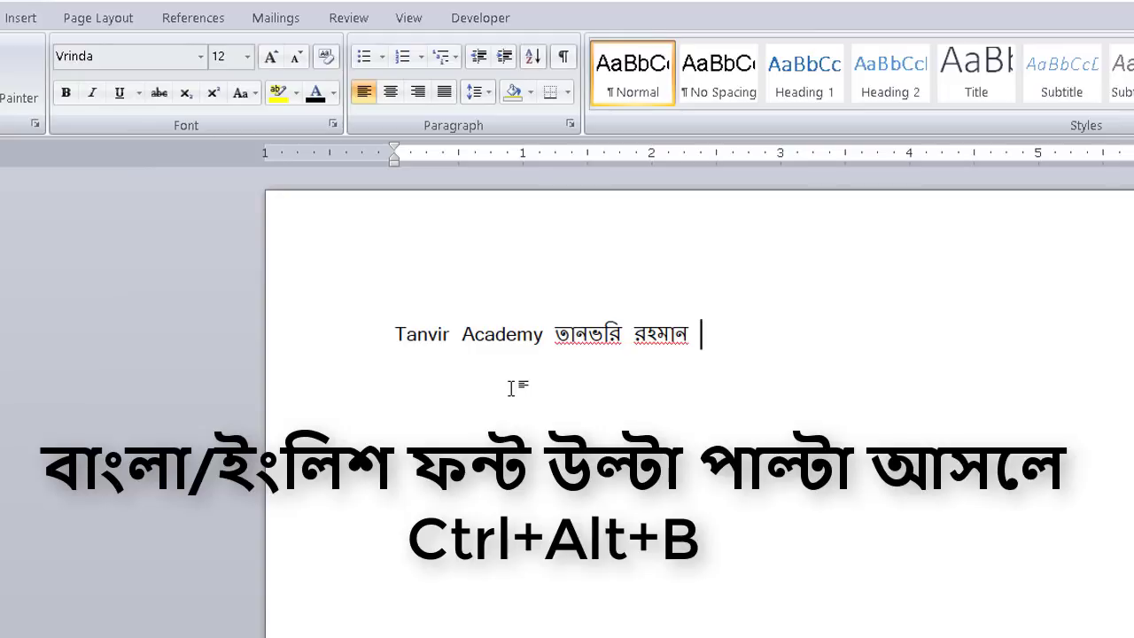
# Add 'welcome to tanvir acaddmy', then switch to SutonnyEMJ and type 'স্বাগতম তানভীর একাডেমীতে'
pyautogui.write('welco')
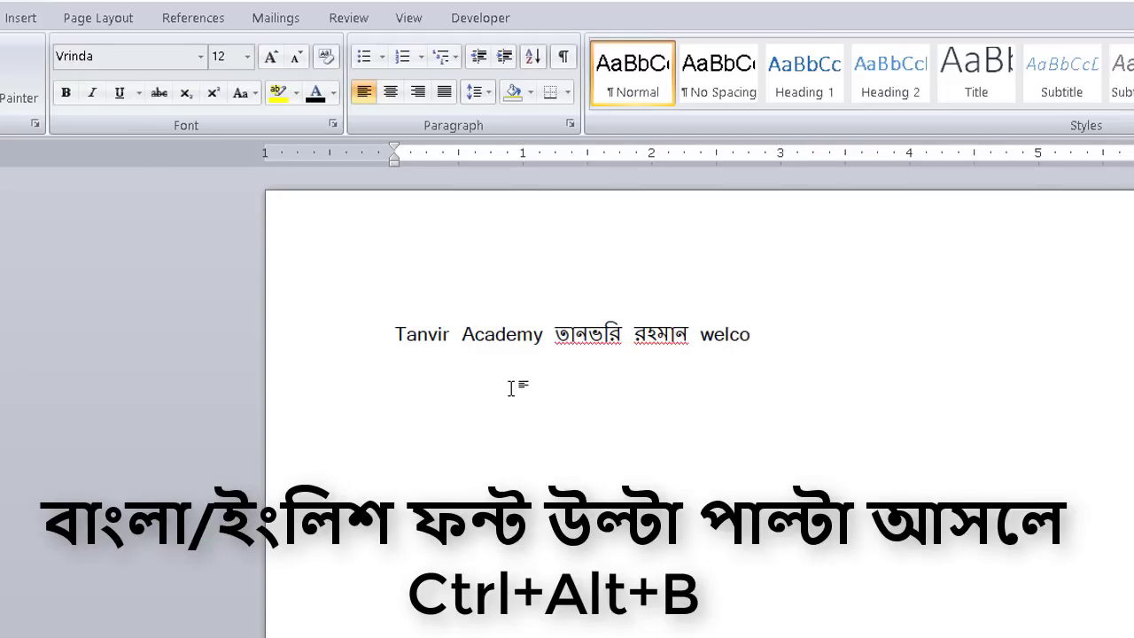
pyautogui.write('me to ')
pyautogui.write('tan')
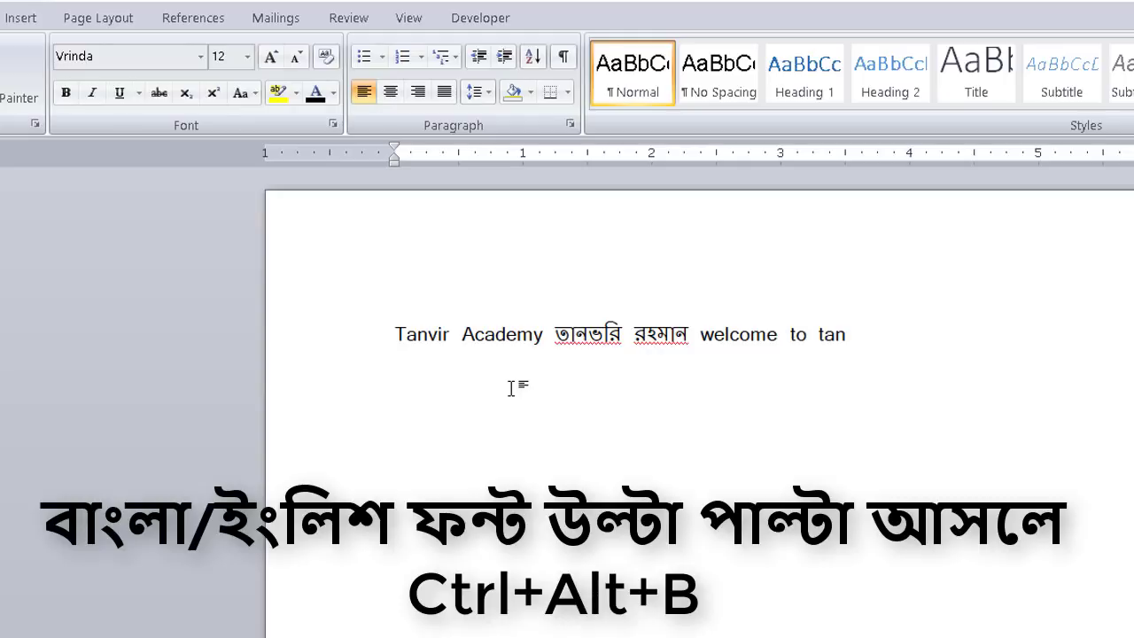
pyautogui.write('vir acaddmy')
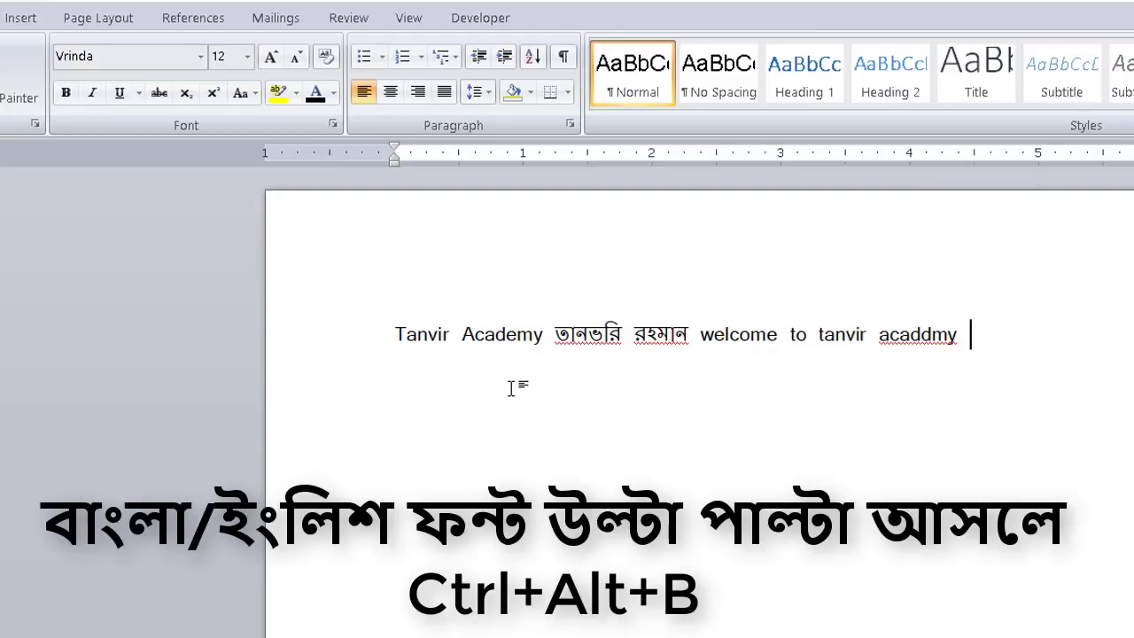
pyautogui.hotkey('ctrl', 'alt', 'b')
pyautogui.write('স্বাগতম তানভীর একাডেমীতে')
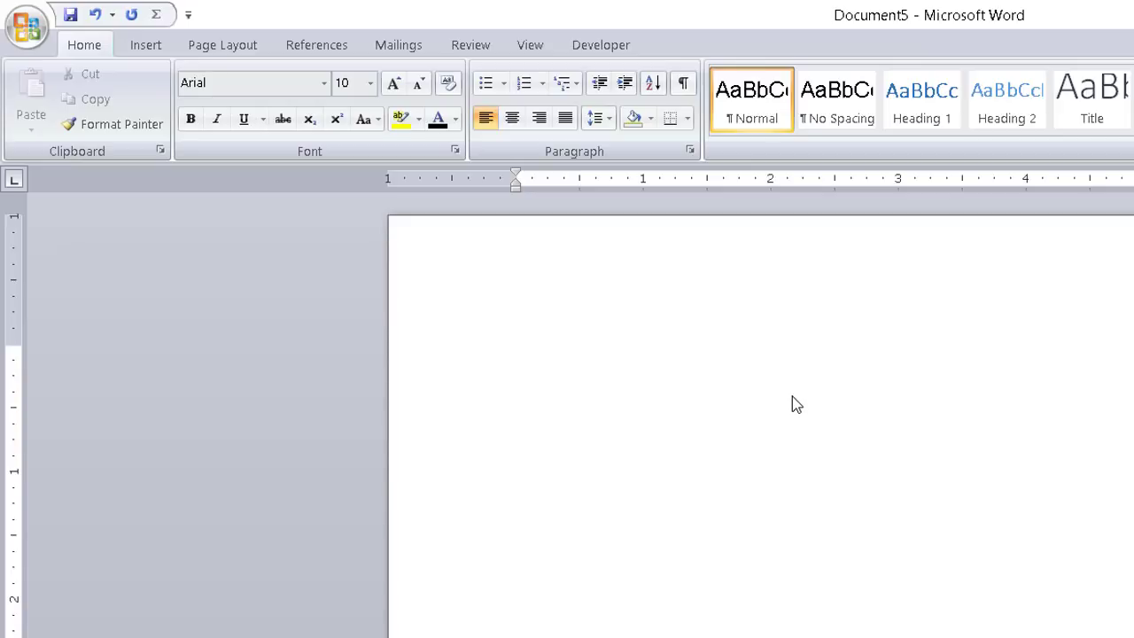
# Run Macro1 from the Developer Macros list and confirm the font box shows SutonnyEMJ
pyautogui.click(666, 342)
pyautogui.click(608, 49)
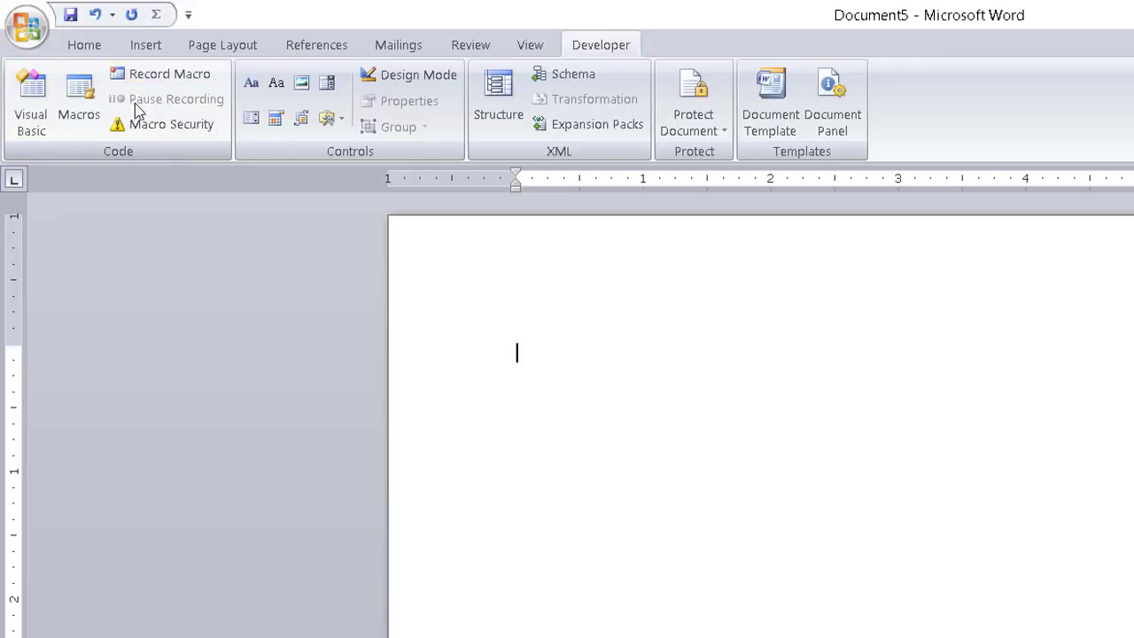
pyautogui.click(81, 108)
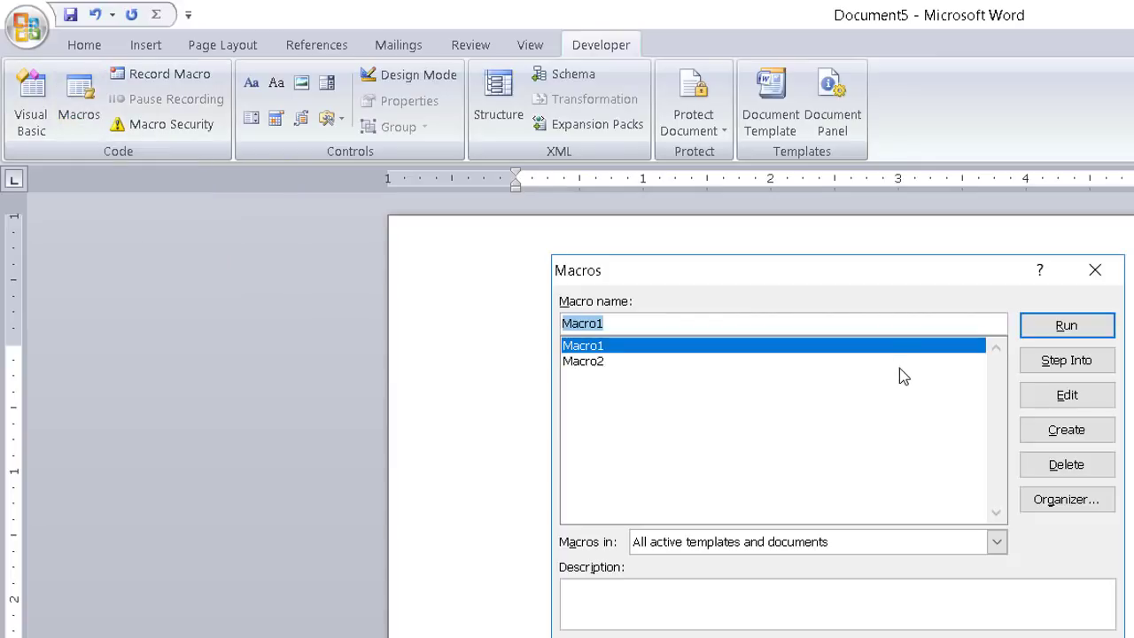
pyautogui.moveTo(856, 291); pyautogui.dragTo(792, 314)
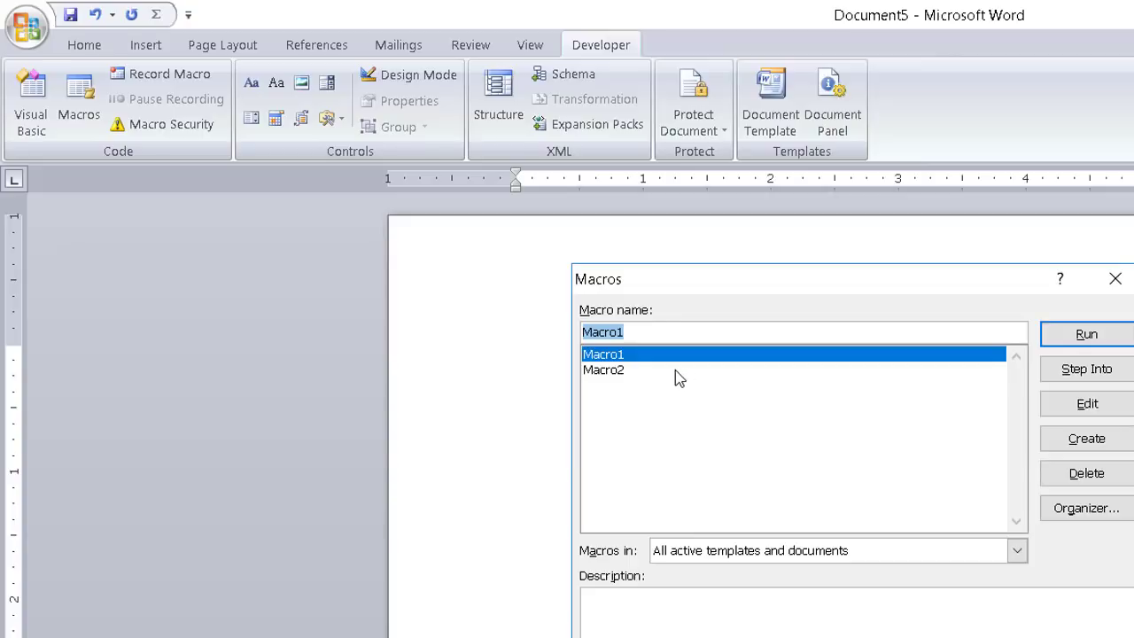
pyautogui.click(651, 371)
pyautogui.click(656, 355)
pyautogui.click(655, 370)
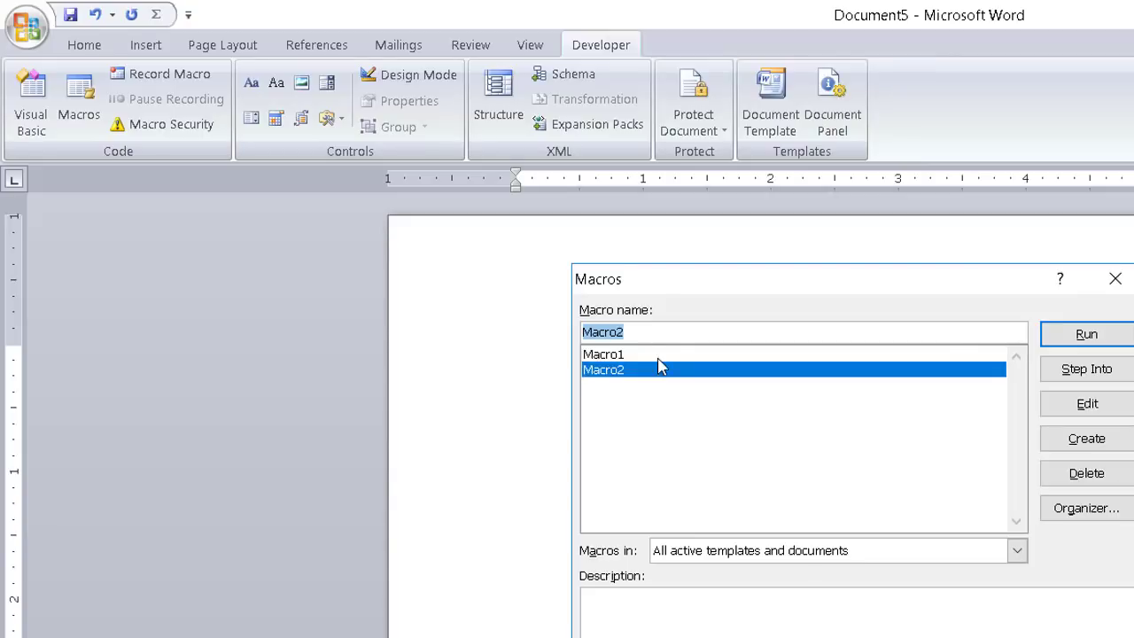
pyautogui.click(659, 358)
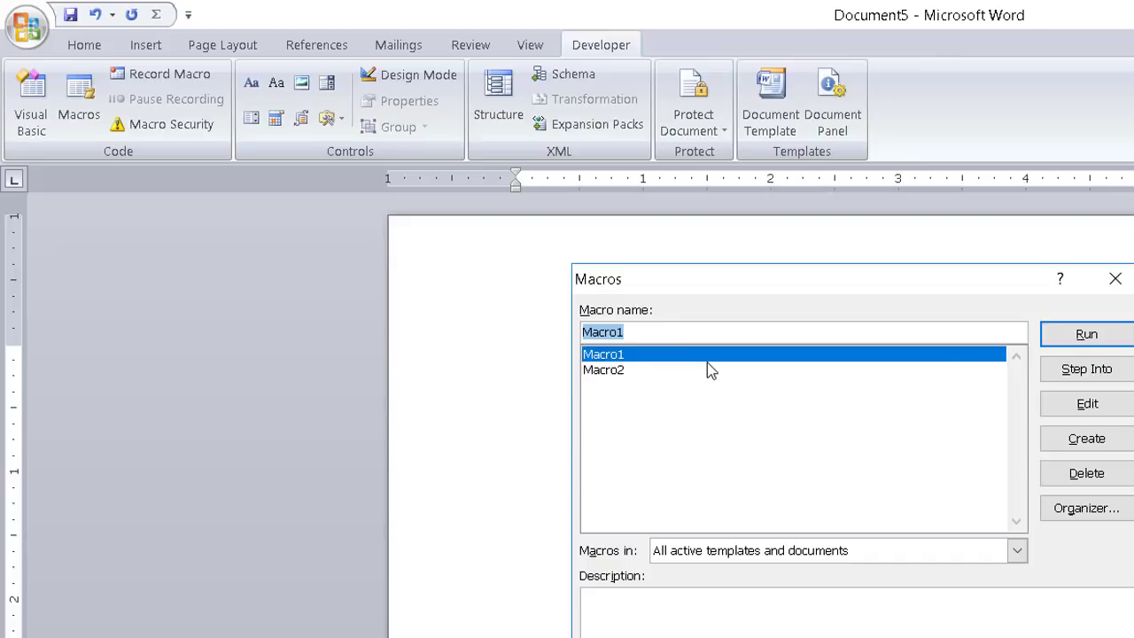
pyautogui.click(1086, 334)
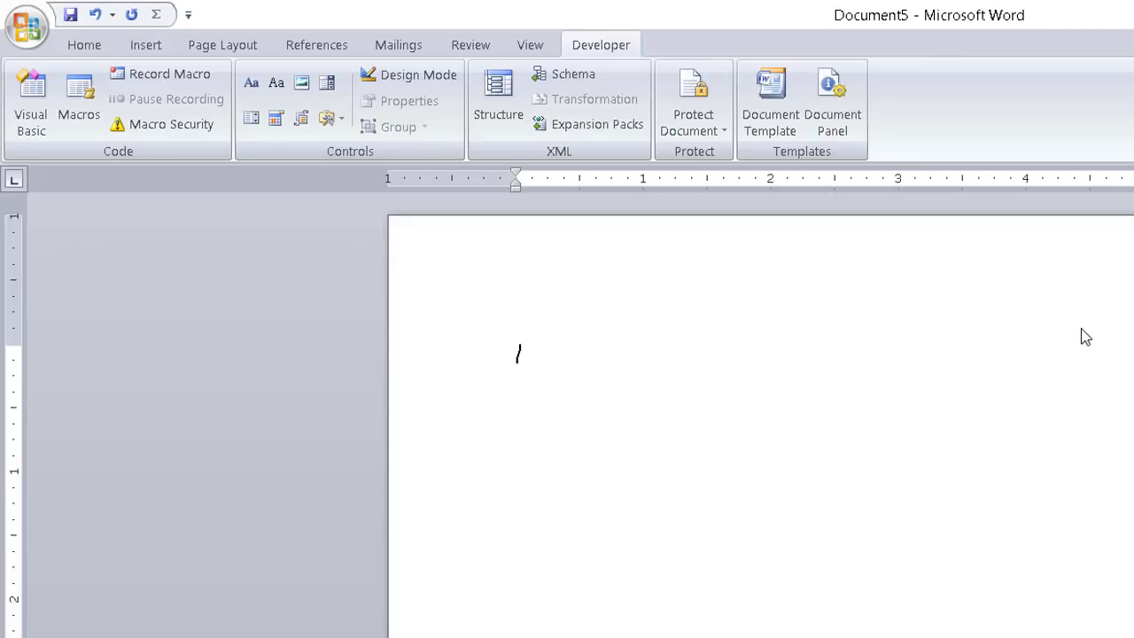
pyautogui.click(96, 52)
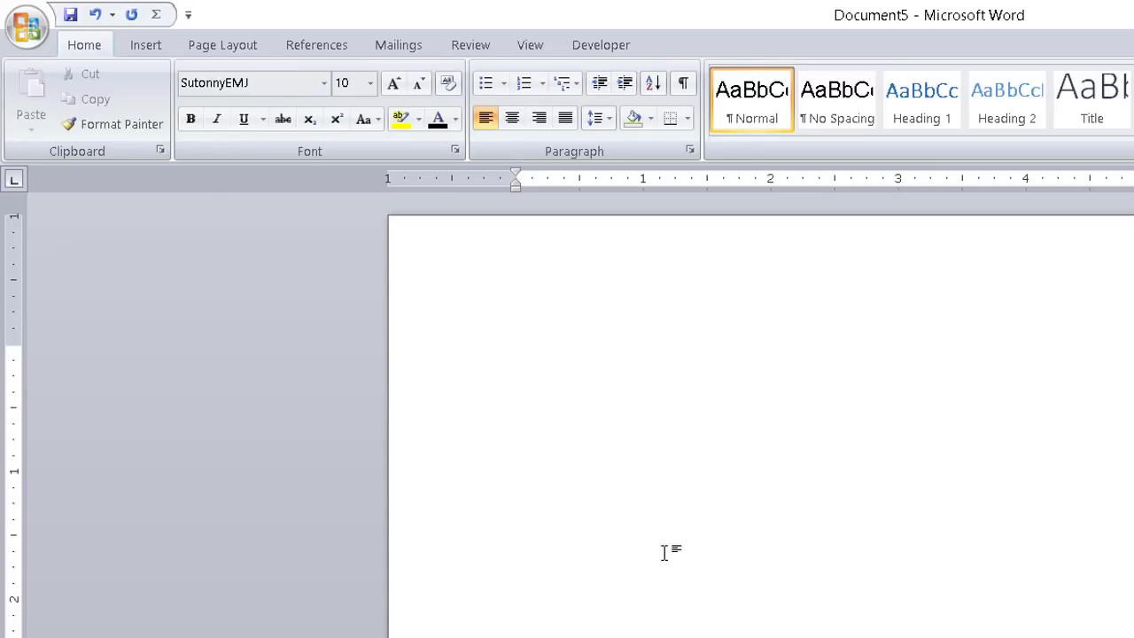
# Run Macro2 from the Macros list and check the resulting font on the Home tab
pyautogui.click(585, 46)
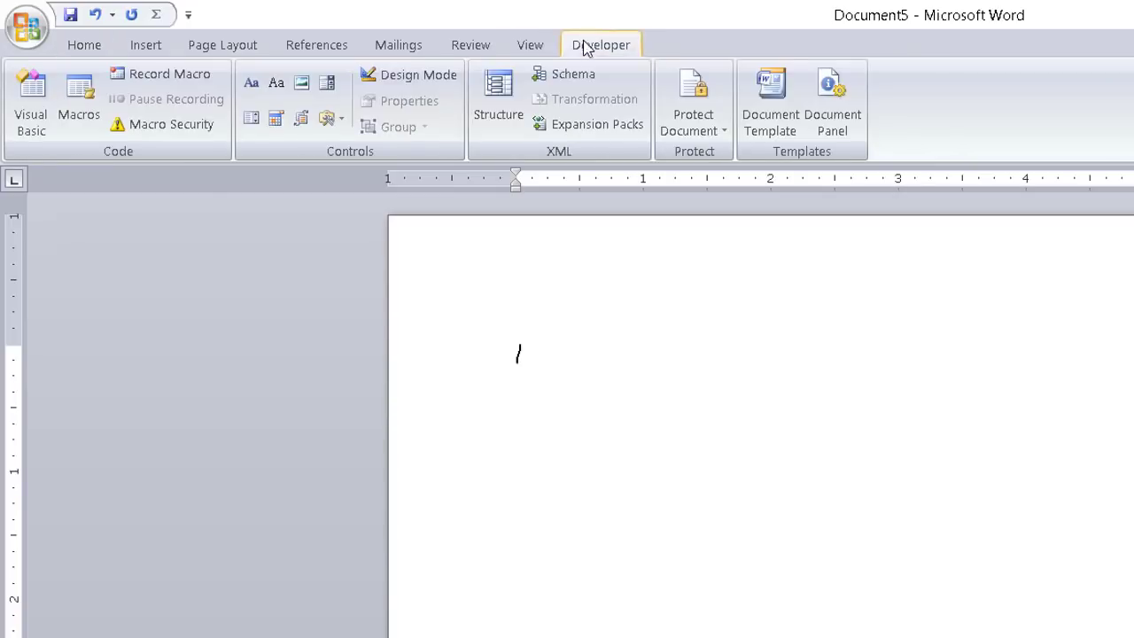
pyautogui.click(78, 99)
pyautogui.click(638, 369)
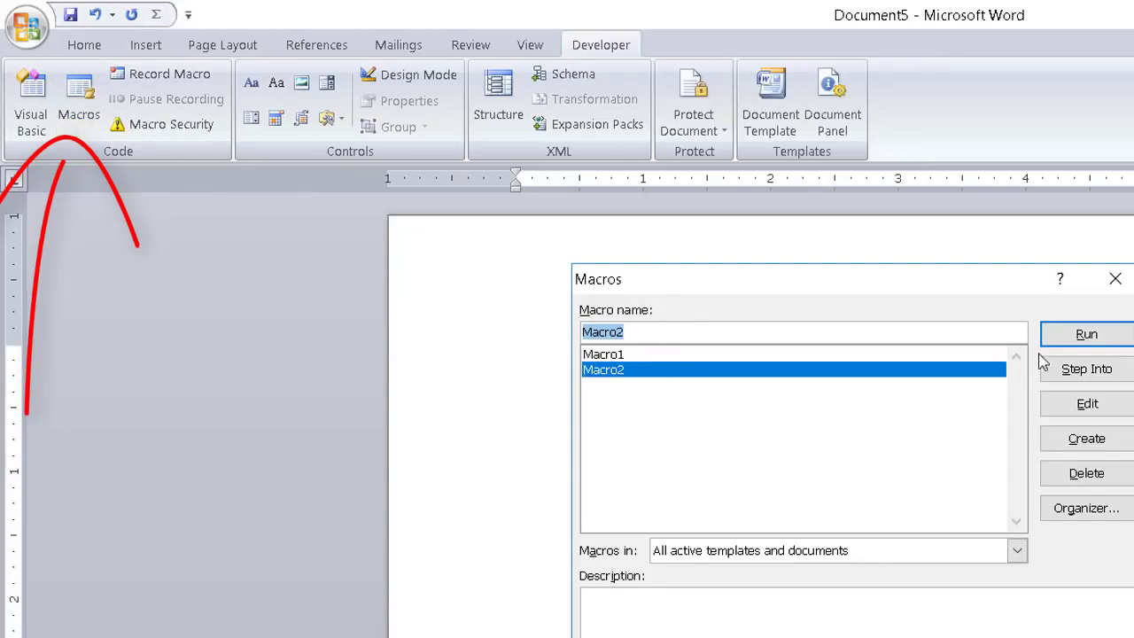
pyautogui.click(1067, 338)
pyautogui.click(99, 45)
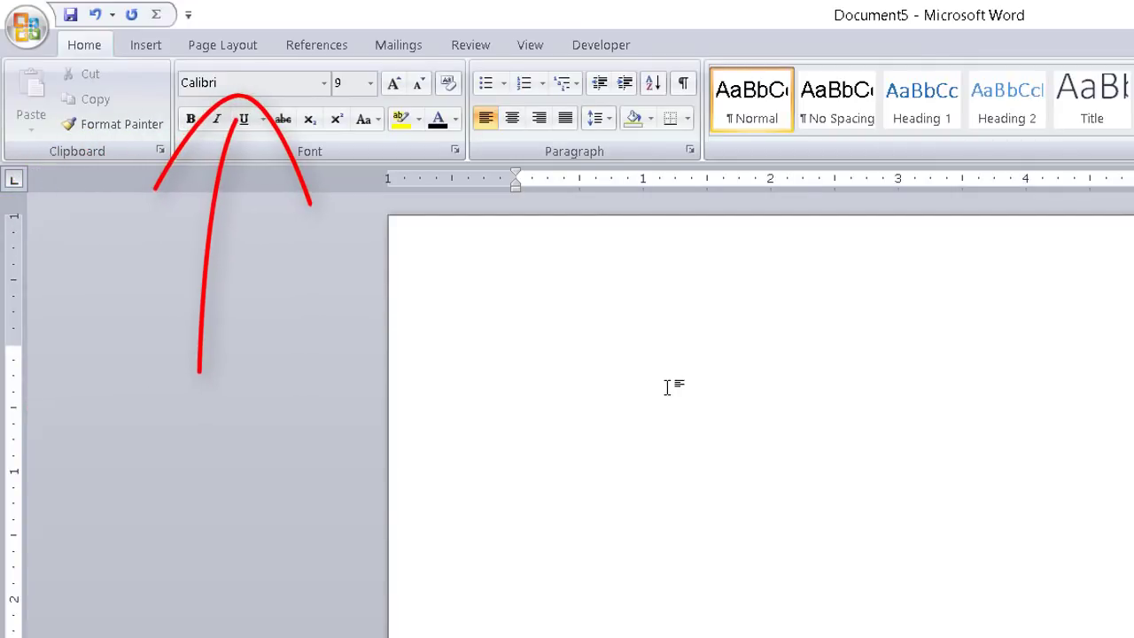
# Switch back to SutonnyEMJ with Ctrl+Alt+B, then reopen the Macros list and close it unused
pyautogui.hotkey('ctrl', 'alt', 'b')
pyautogui.hotkey('ctrl', 'alt', 'b')
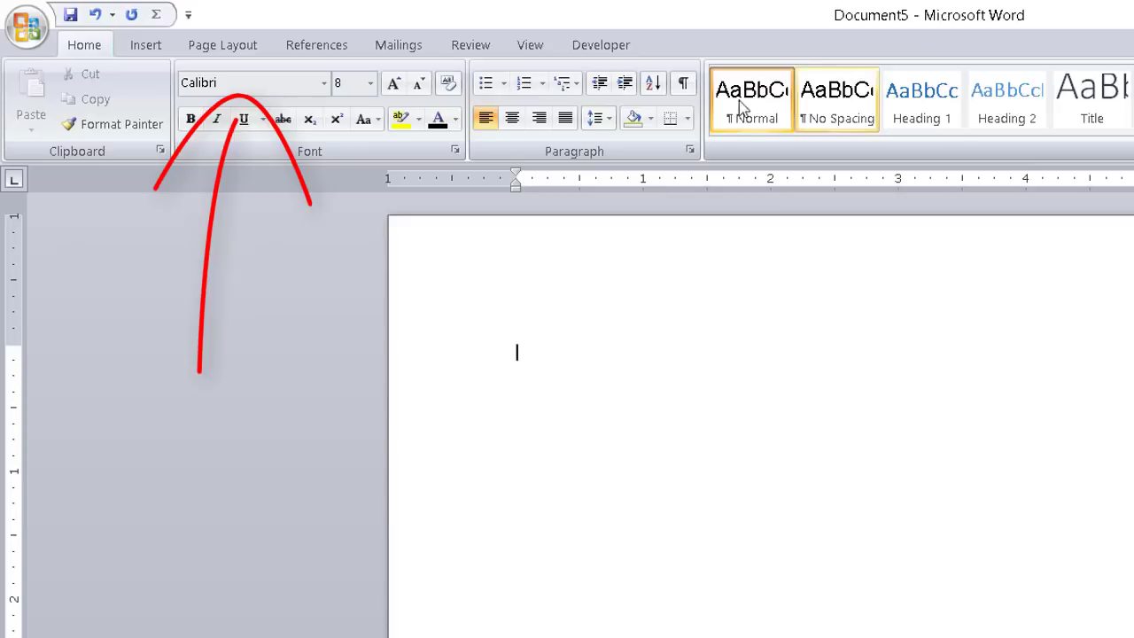
pyautogui.click(600, 46)
pyautogui.click(80, 102)
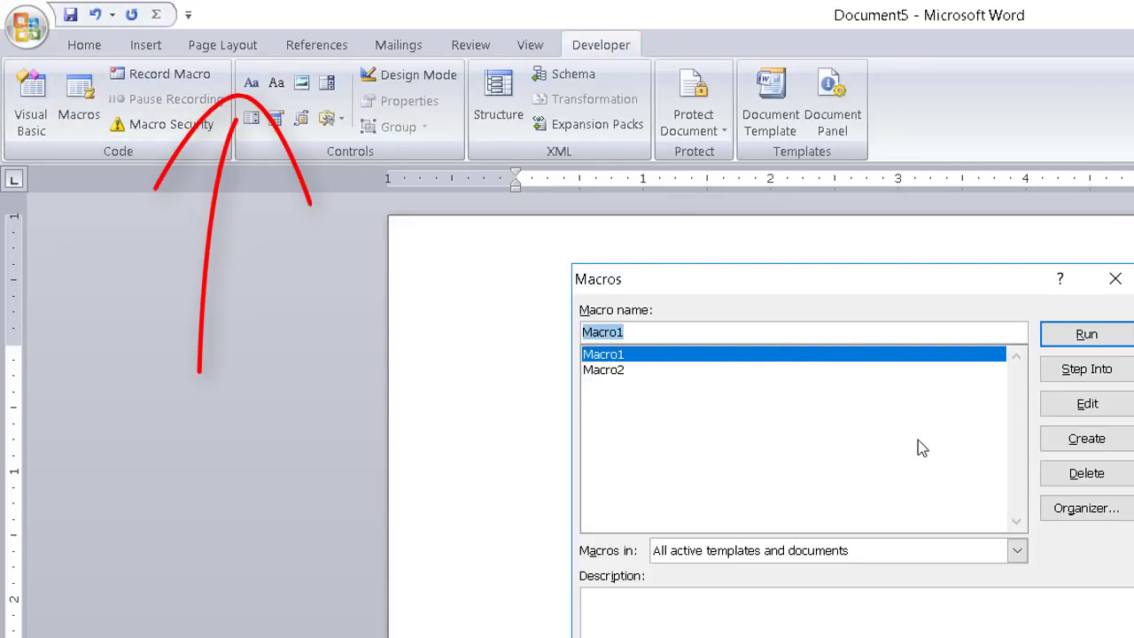
pyautogui.click(1114, 279)
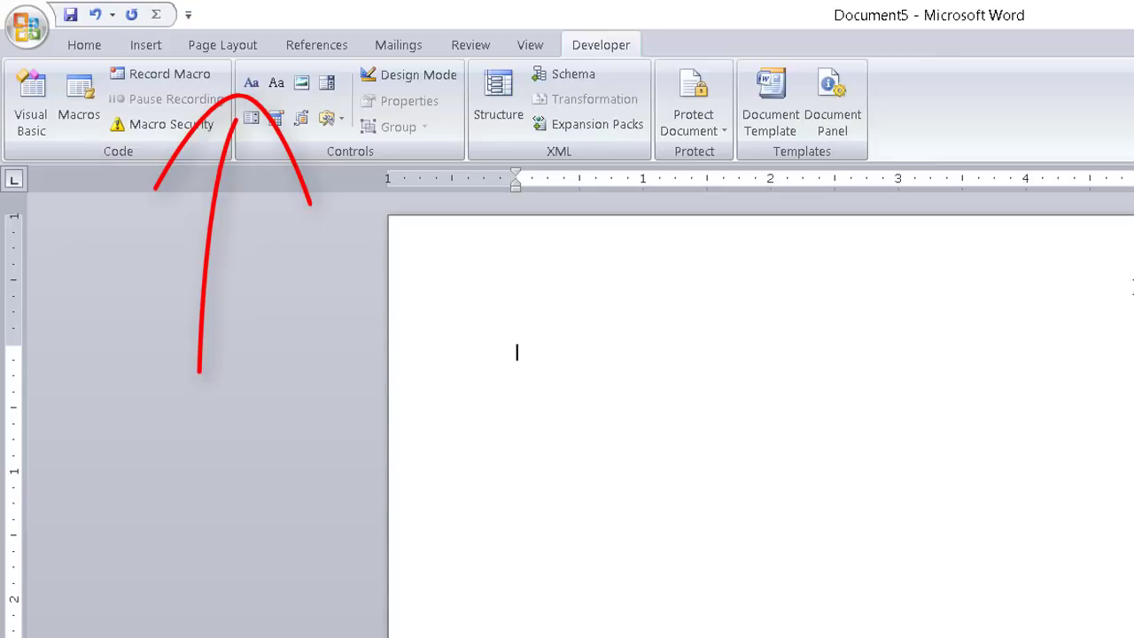